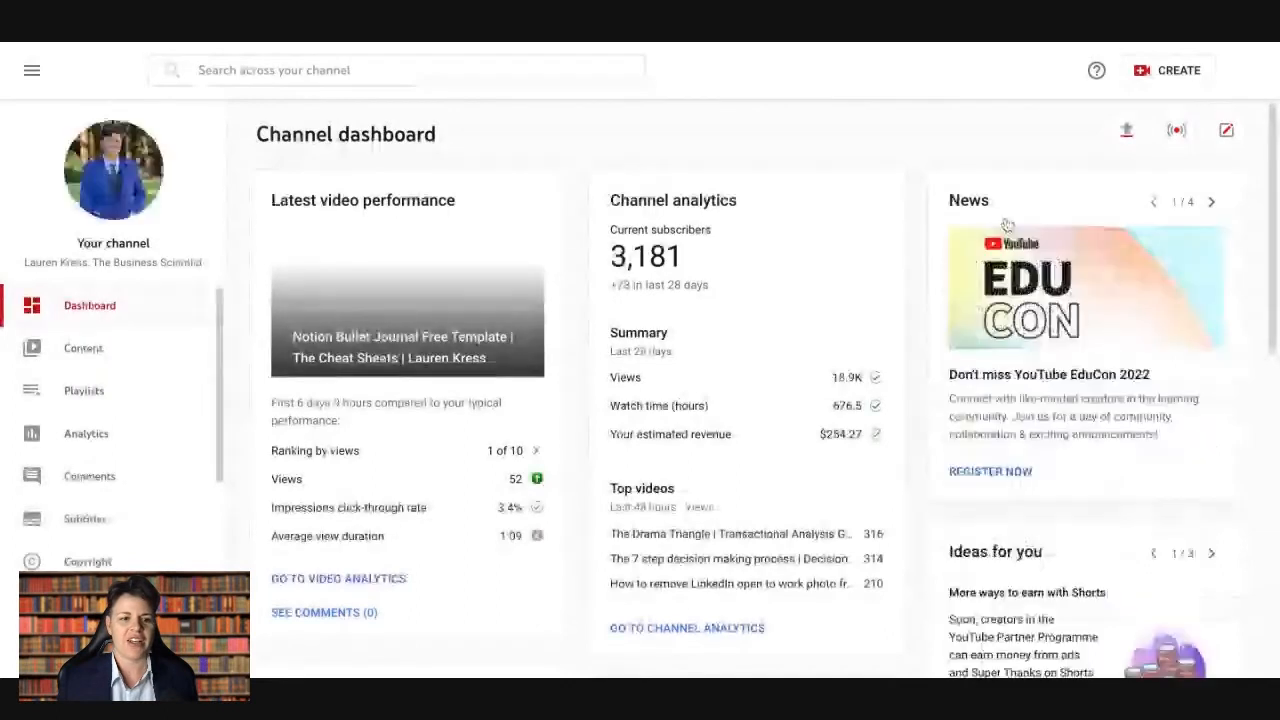
Search the channel content for "bullet journal" and open the details of the "Bullet journal habit tracker" video
left_click(67, 355)
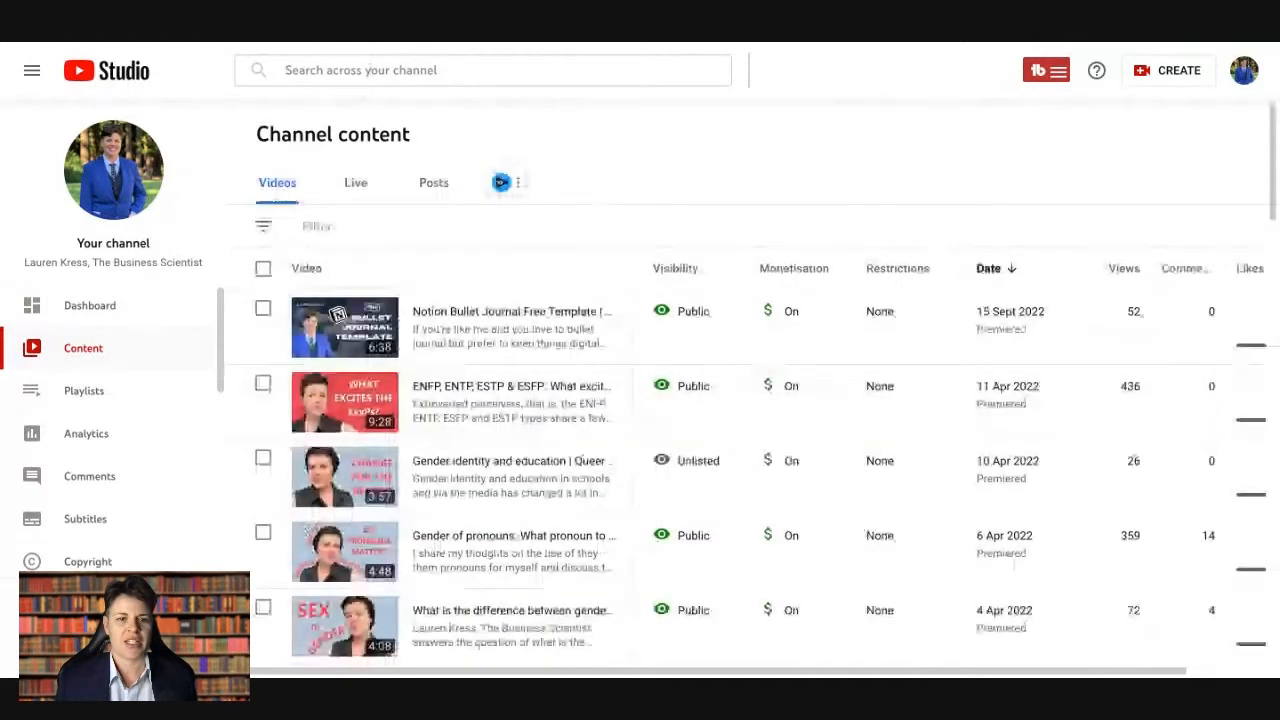
left_click(374, 68)
type("bu")
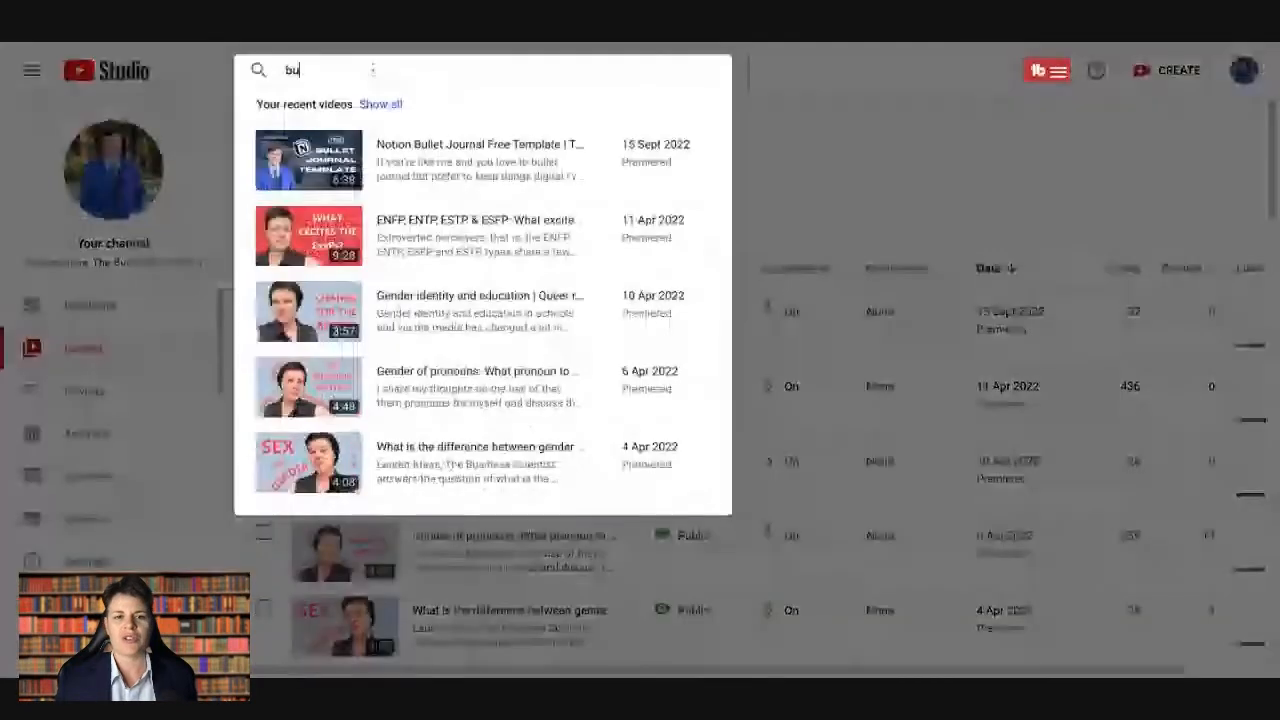
type("llet journal")
key("Return")
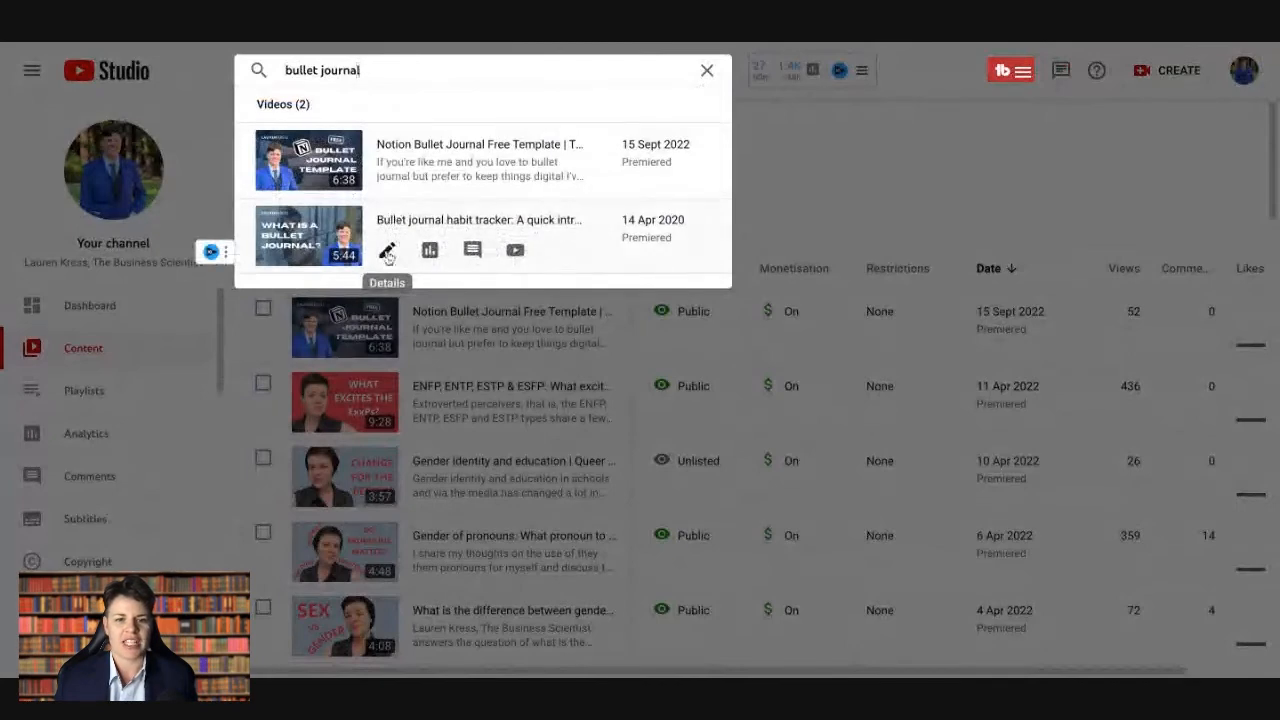
left_click(388, 252)
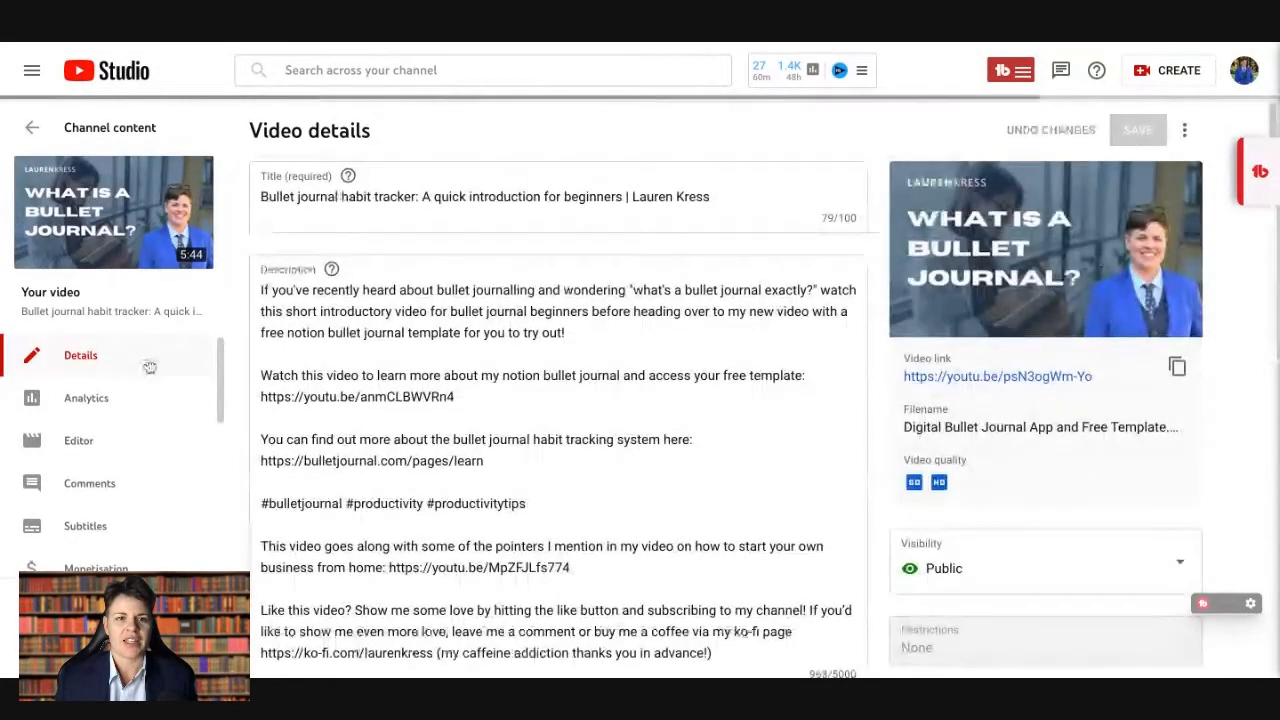
Open the habit tracker video in the video editor and look over its editing tools through Info cards
left_click(78, 442)
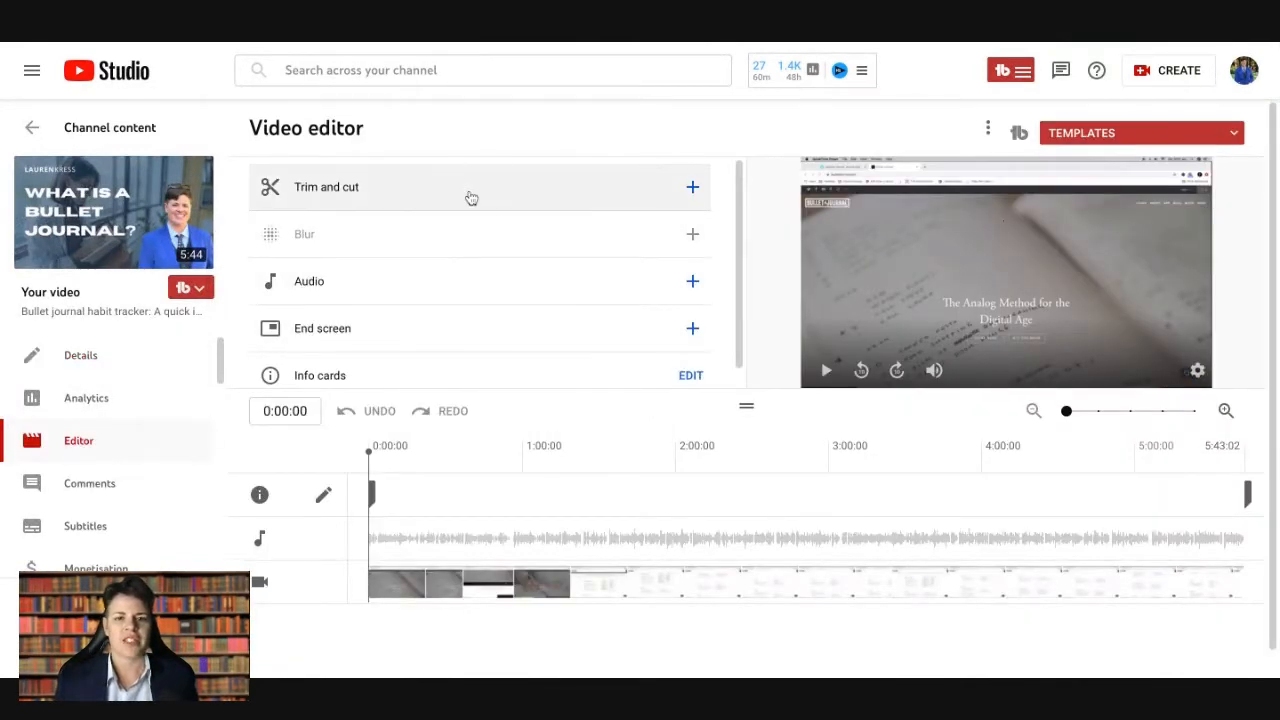
scroll(407, 371, "down", 1)
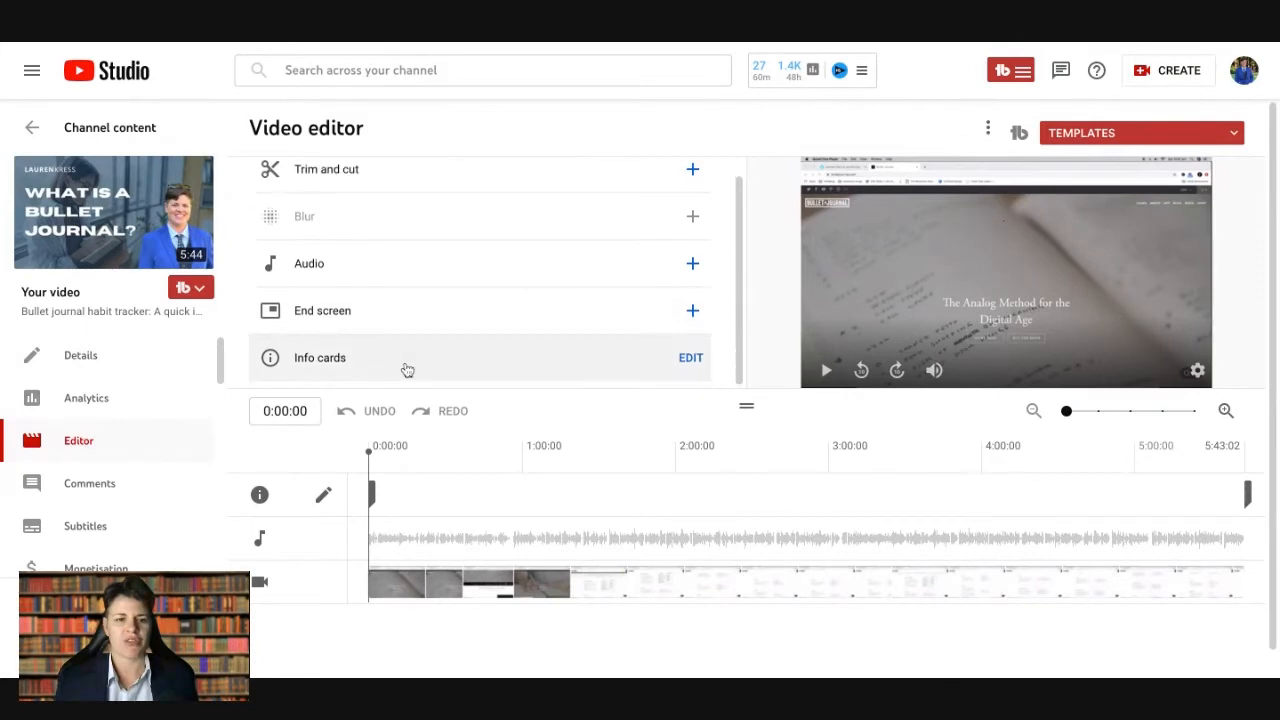
scroll(407, 371, "up", 1)
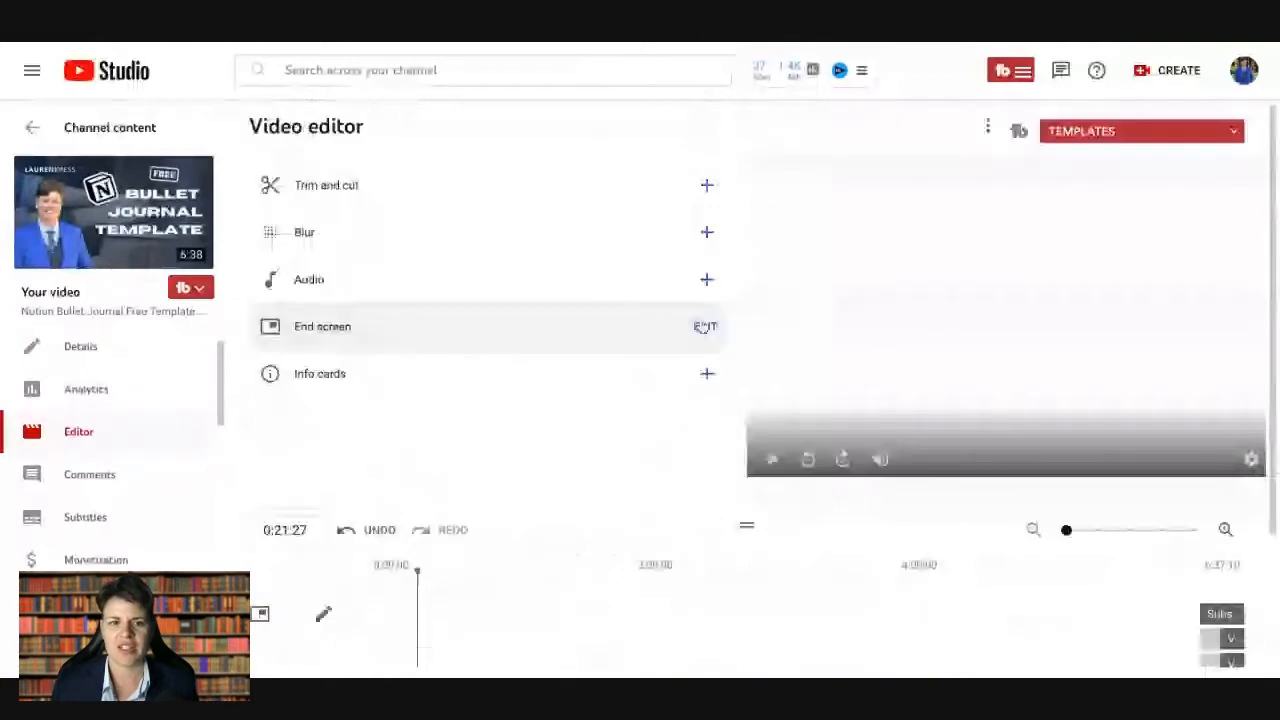
Open the Notion Bullet Journal video's end screen for editing and delete its subscribe, video and link elements
left_click(704, 327)
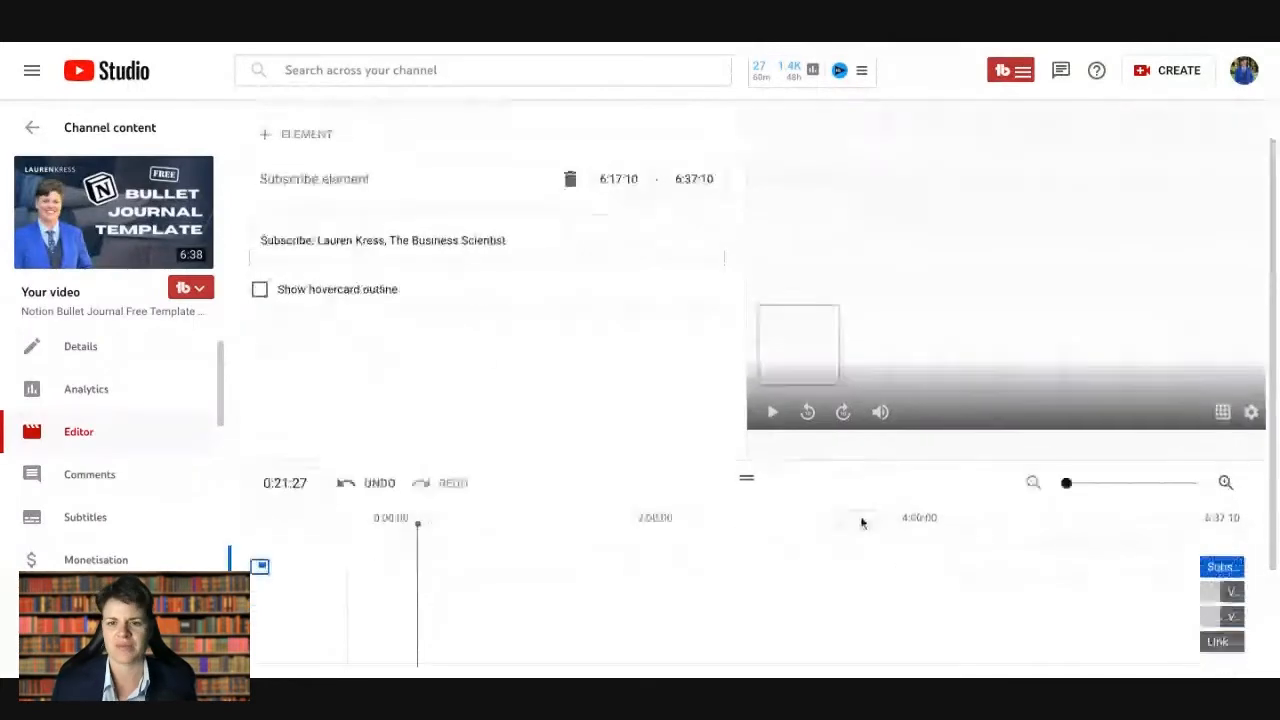
scroll(862, 522, "down", 2)
scroll(974, 400, "up", 2)
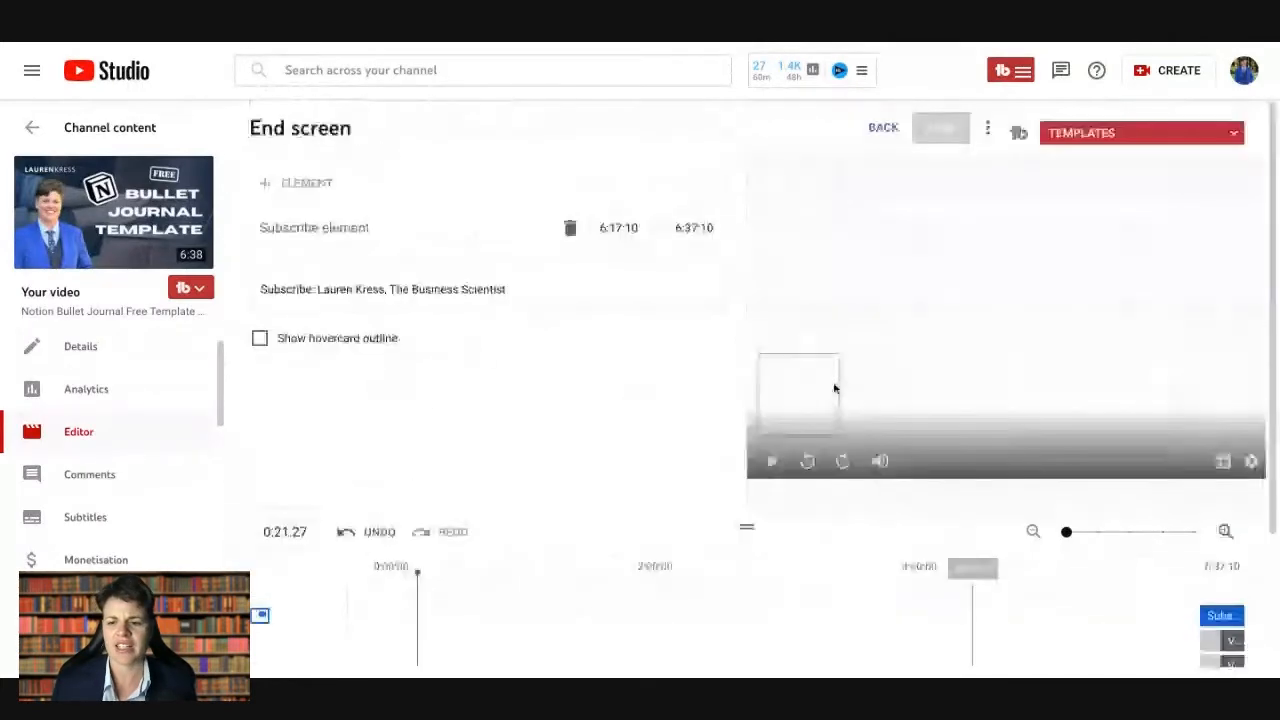
left_click(571, 229)
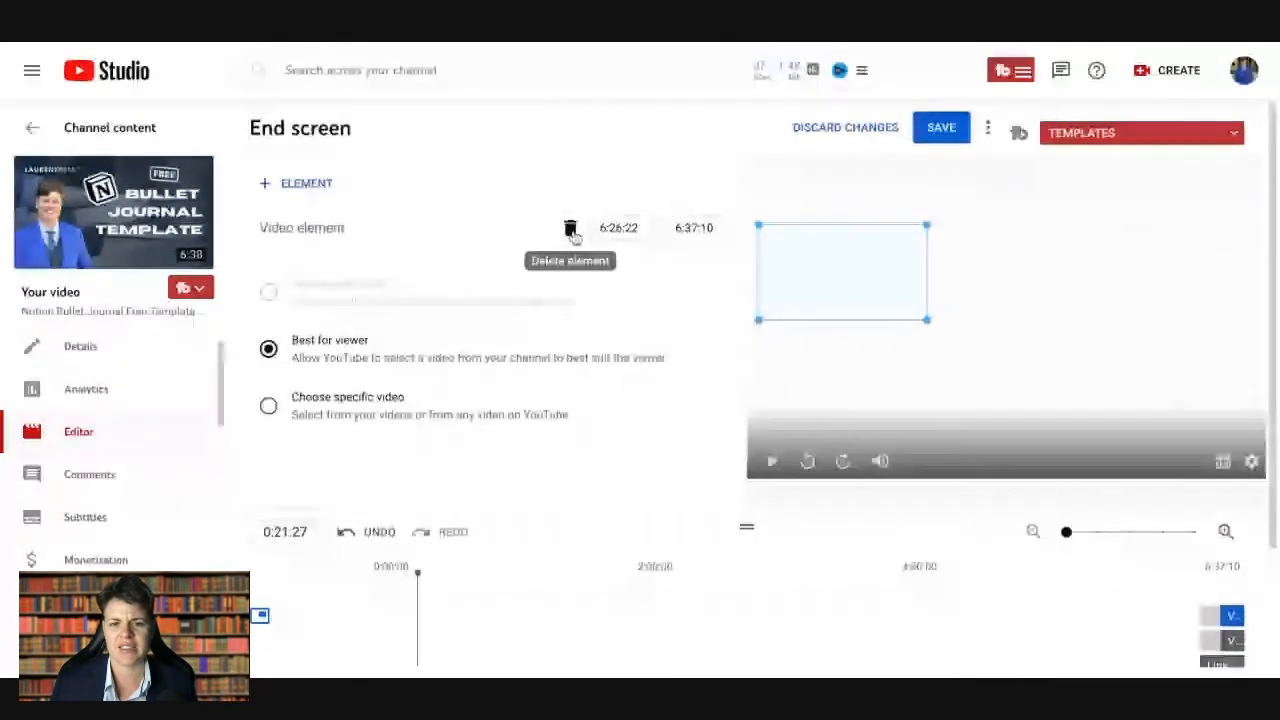
left_click(571, 229)
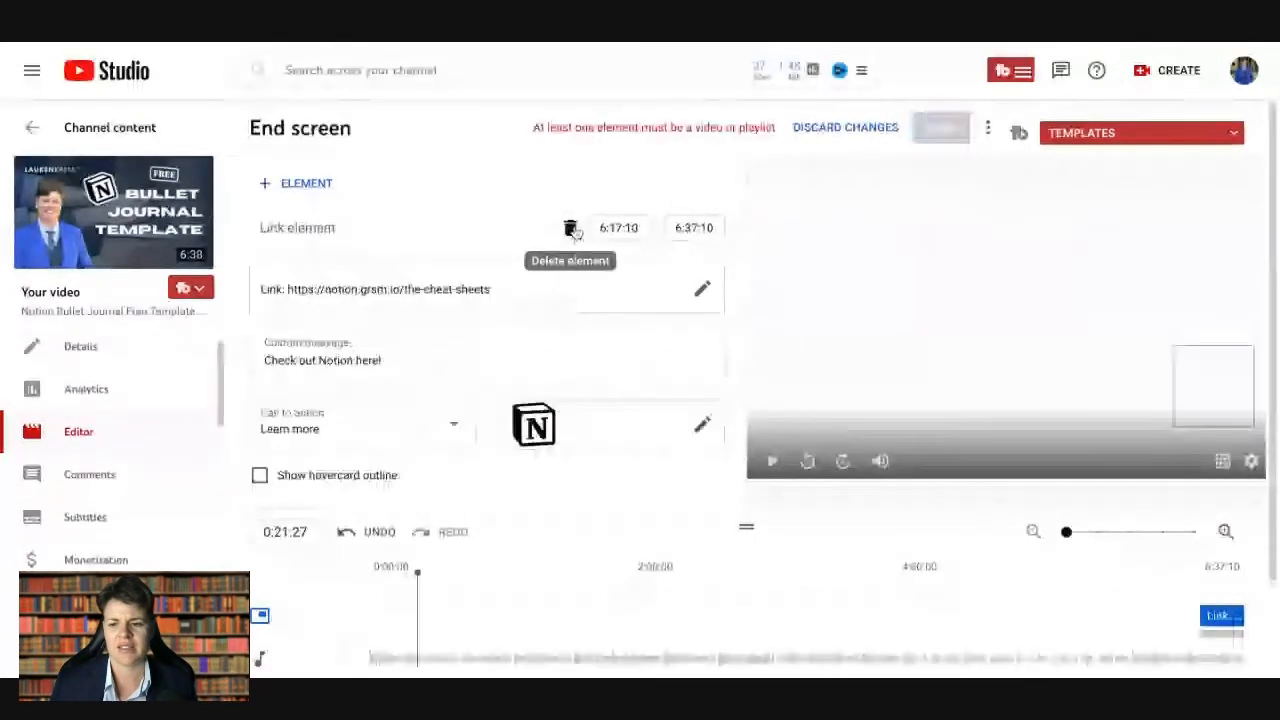
left_click(571, 229)
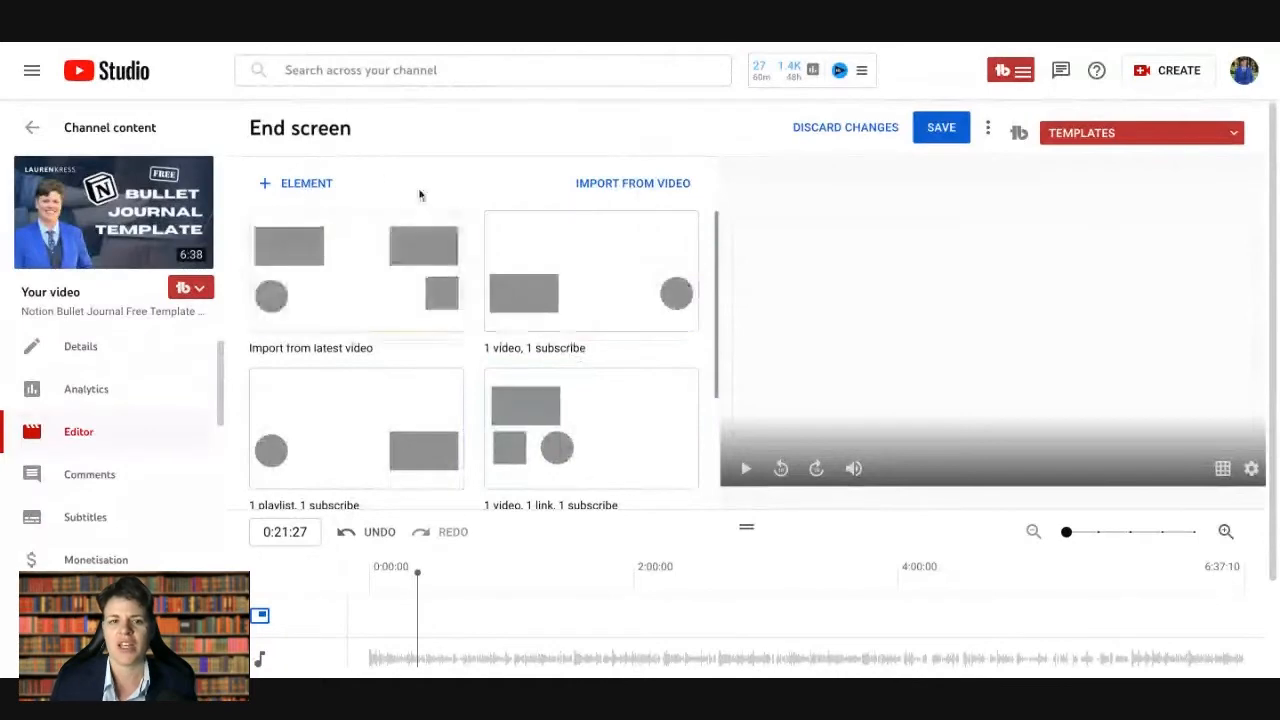
Browse the end screen layout templates offered for the Notion Bullet Journal video
scroll(598, 282, "down", 1)
scroll(603, 287, "down", 3)
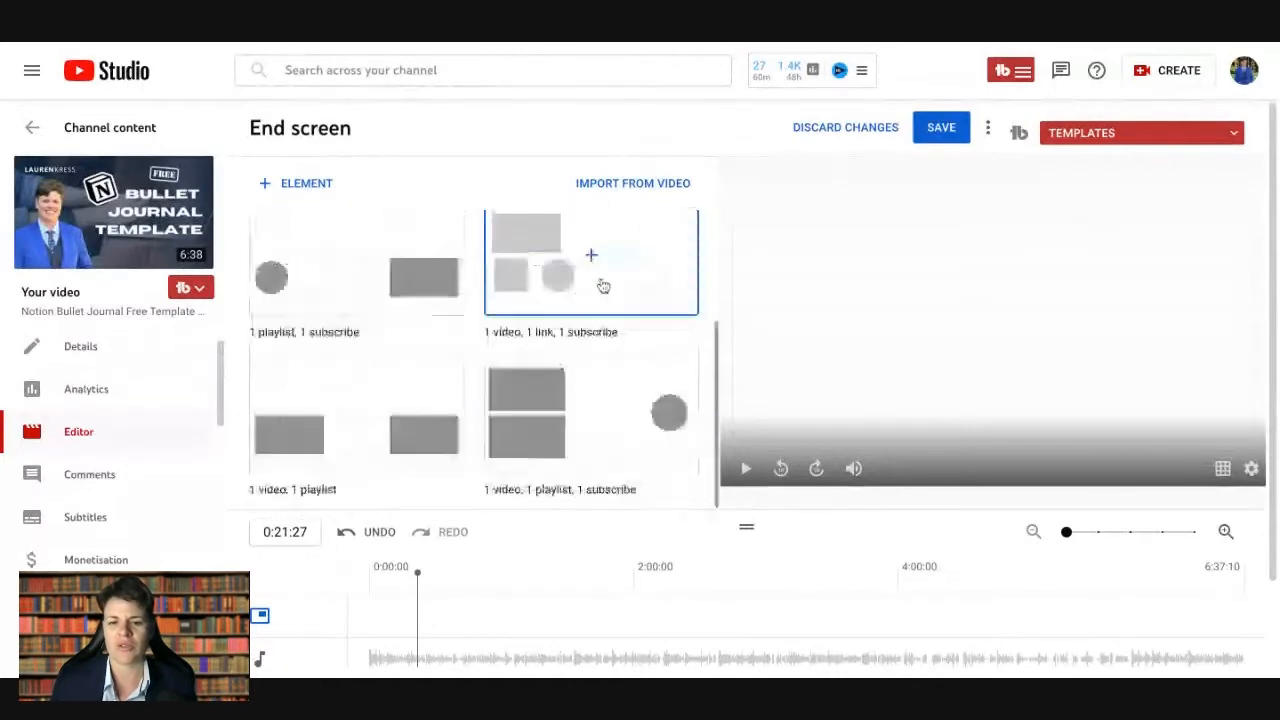
scroll(603, 287, "up", 4)
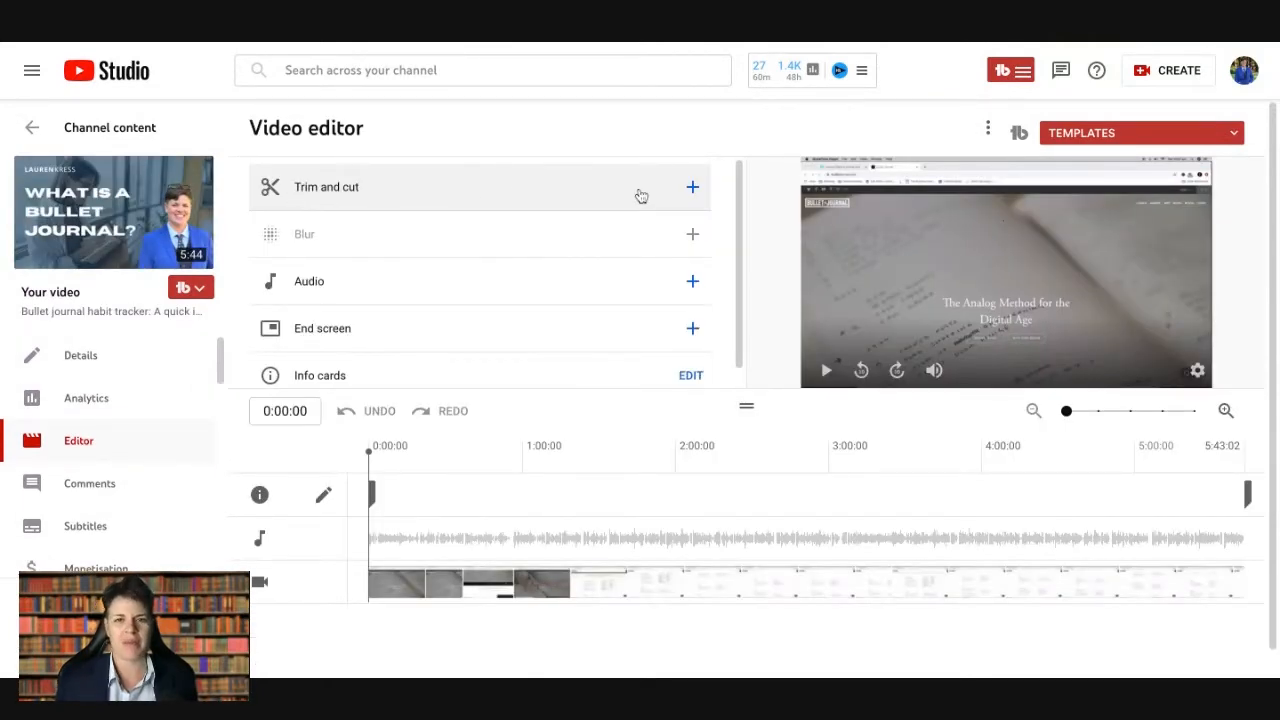
Check why Blur is unavailable for the habit tracker video, and open Trim and cut
scroll(483, 289, "down", 1)
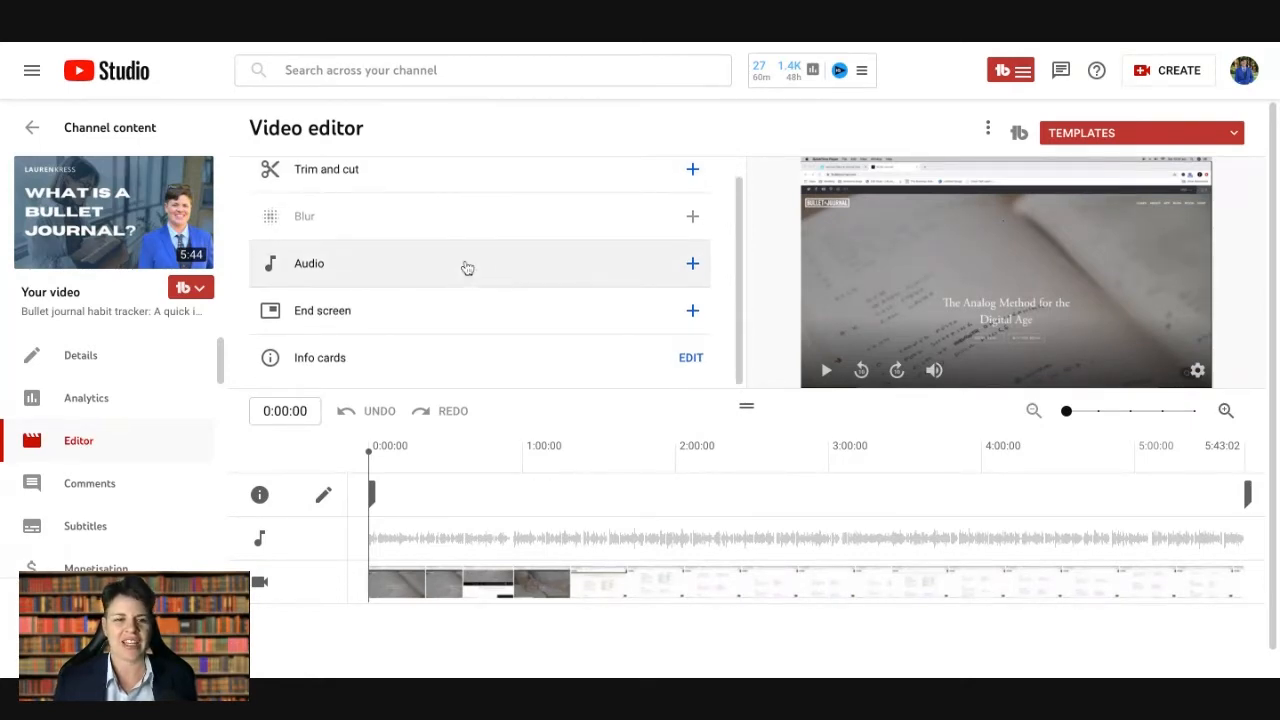
mouse_move(511, 223)
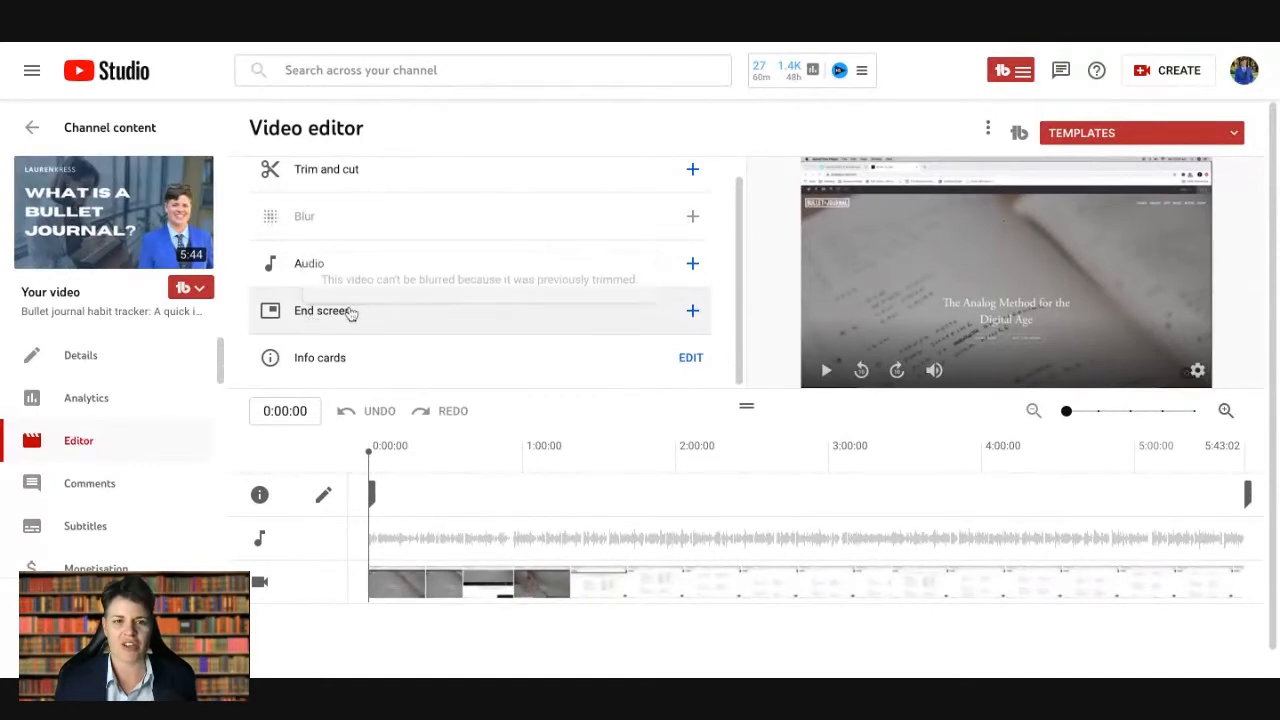
mouse_move(330, 222)
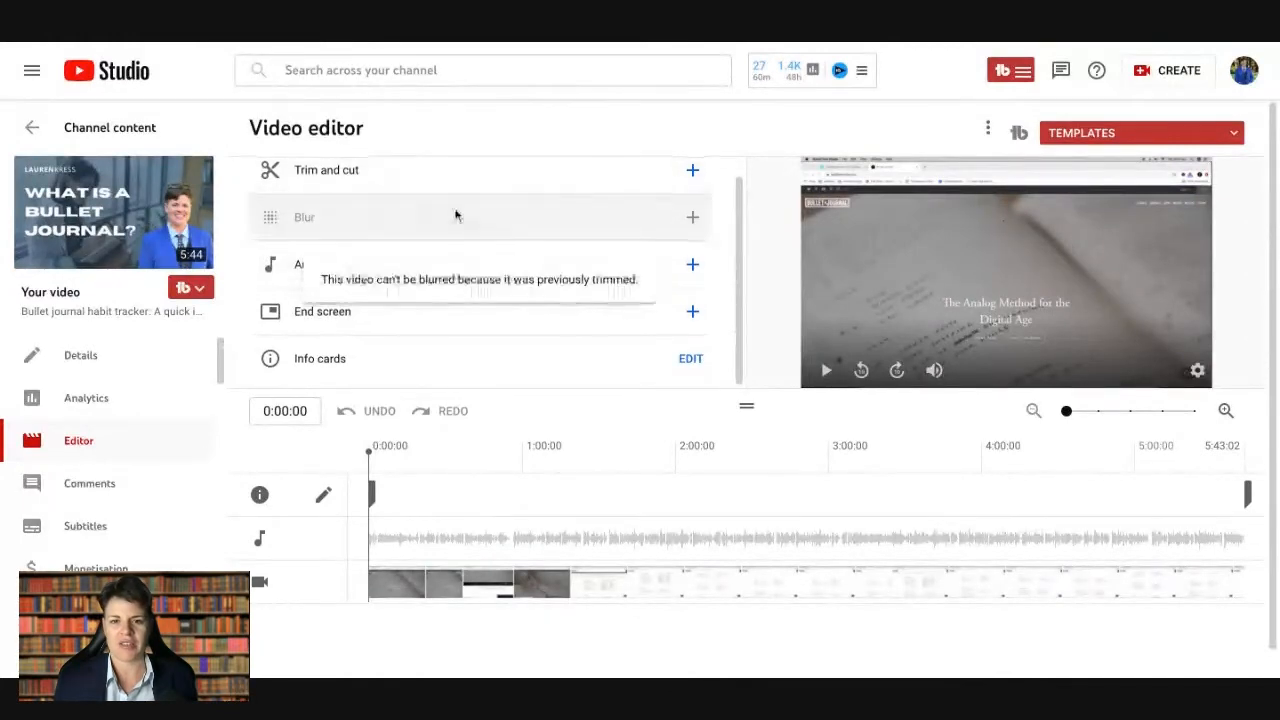
scroll(600, 200, "up", 1)
left_click(692, 190)
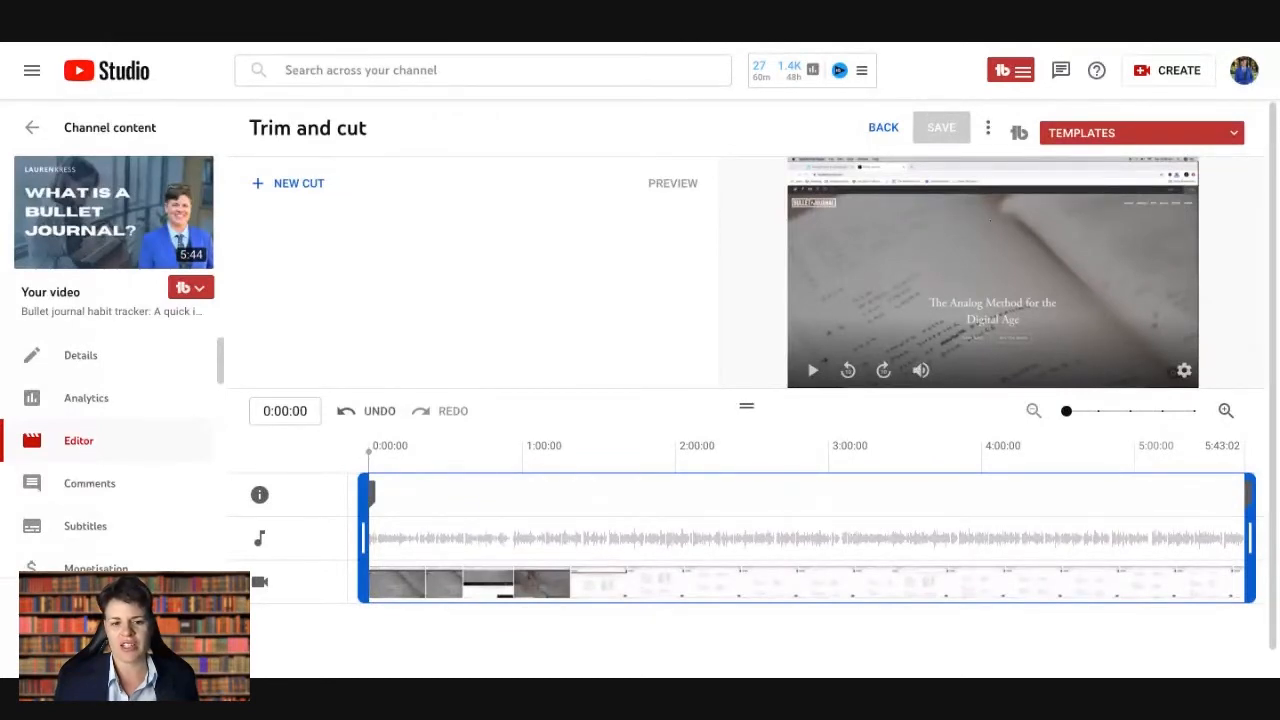
Try trimming the video's start to about 1:08:10, and return the trim start to the beginning
left_click_drag(364, 538, 537, 538)
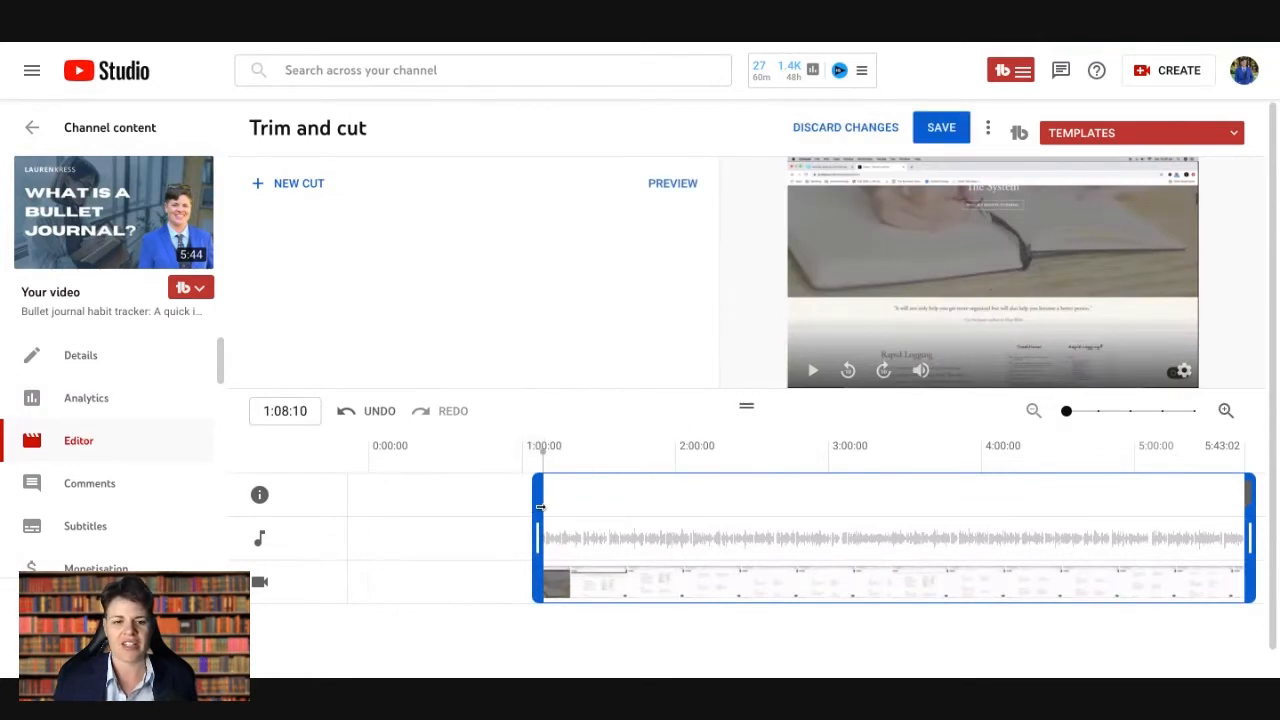
left_click_drag(540, 507, 363, 507)
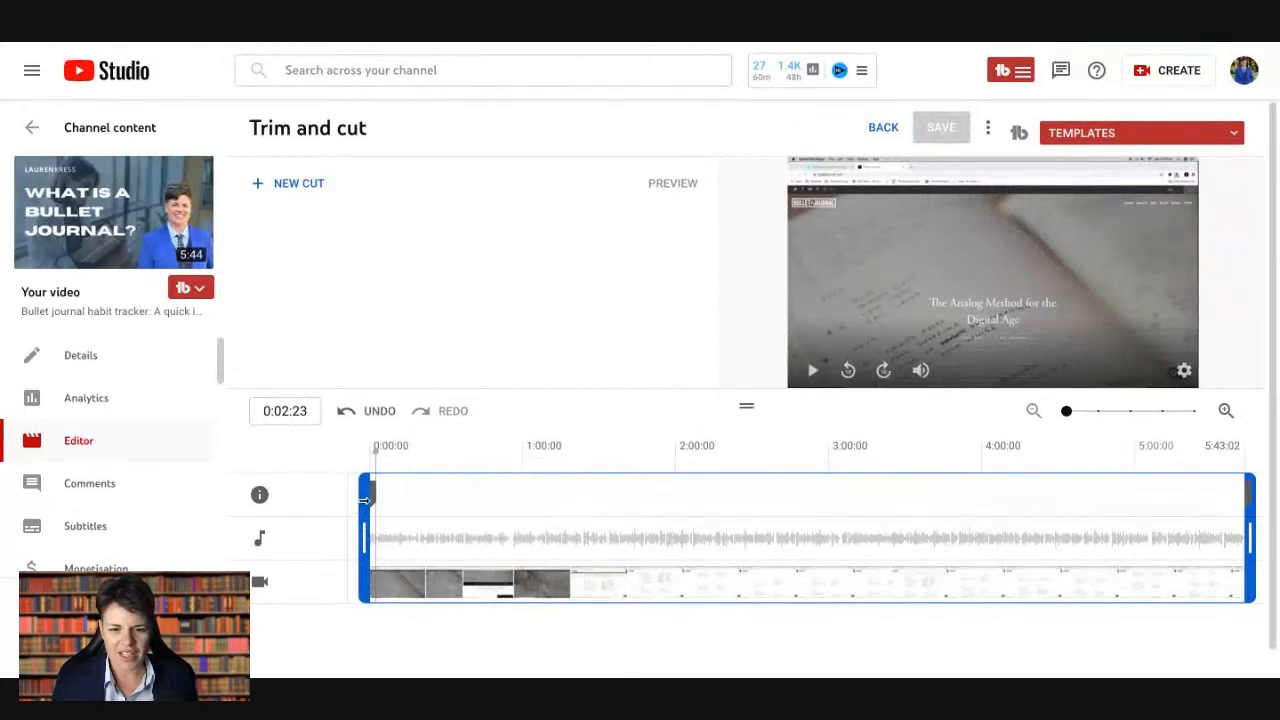
Try fine-tuning a start trim to about 1:19:10 on the magnified timeline, and restore the start to the beginning
left_click_drag(366, 500, 567, 500)
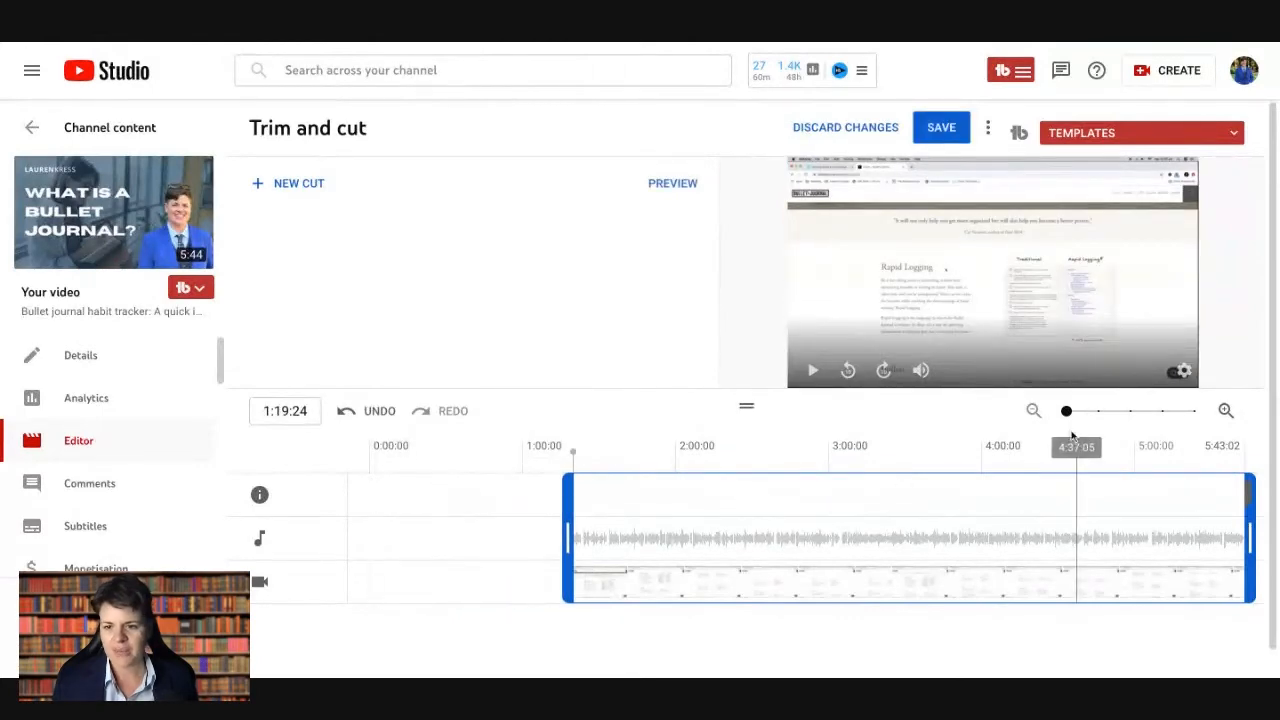
scroll(1070, 415, "up", 5)
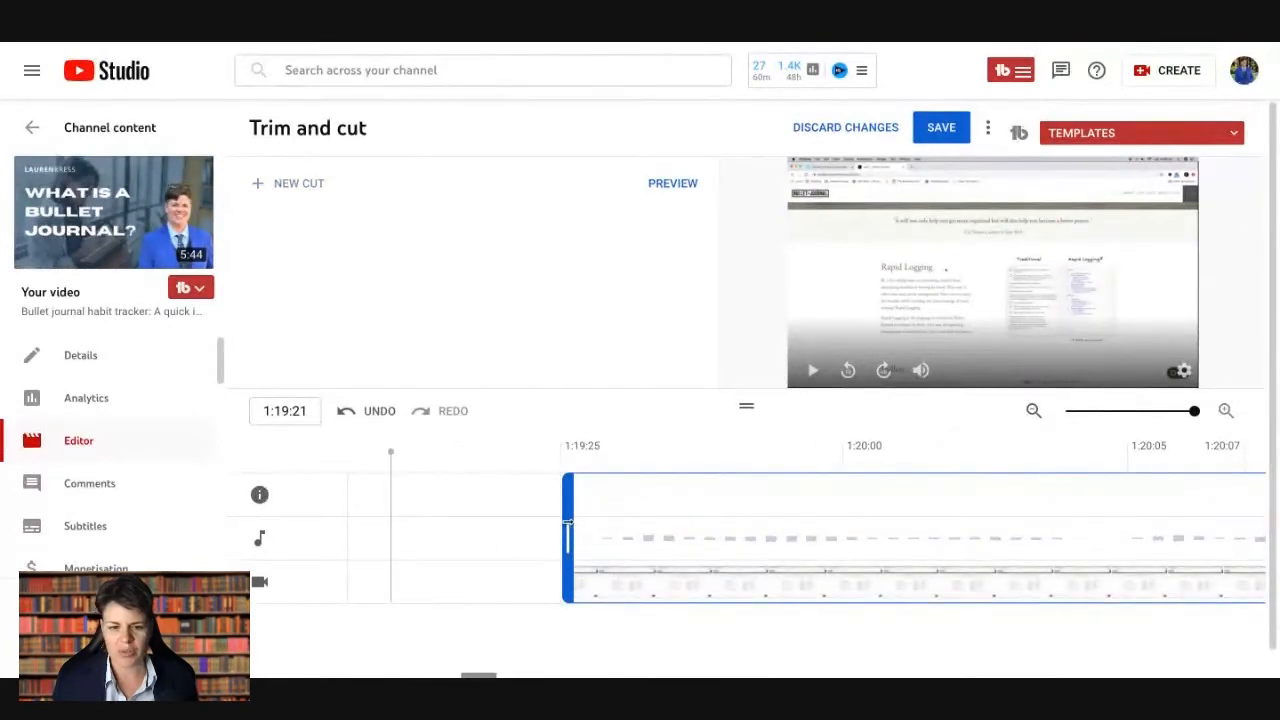
left_click_drag(567, 522, 441, 522)
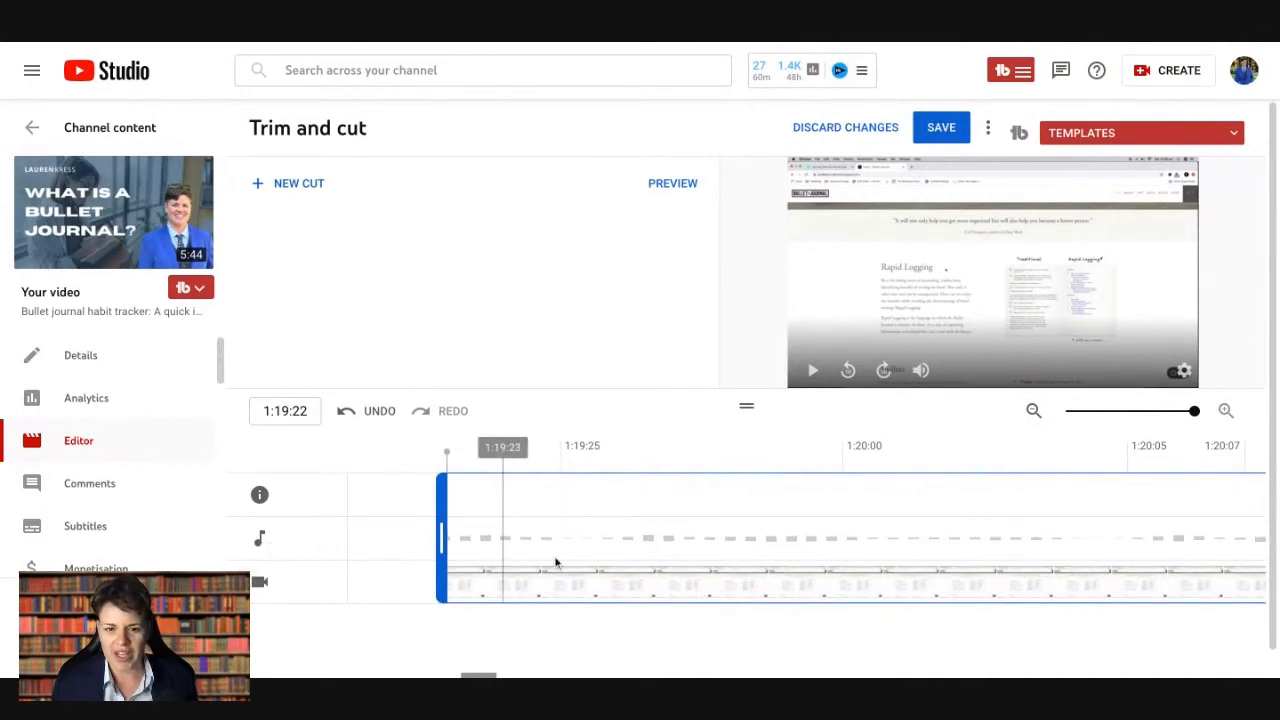
left_click_drag(440, 548, 438, 551)
left_click_drag(294, 550, 296, 550)
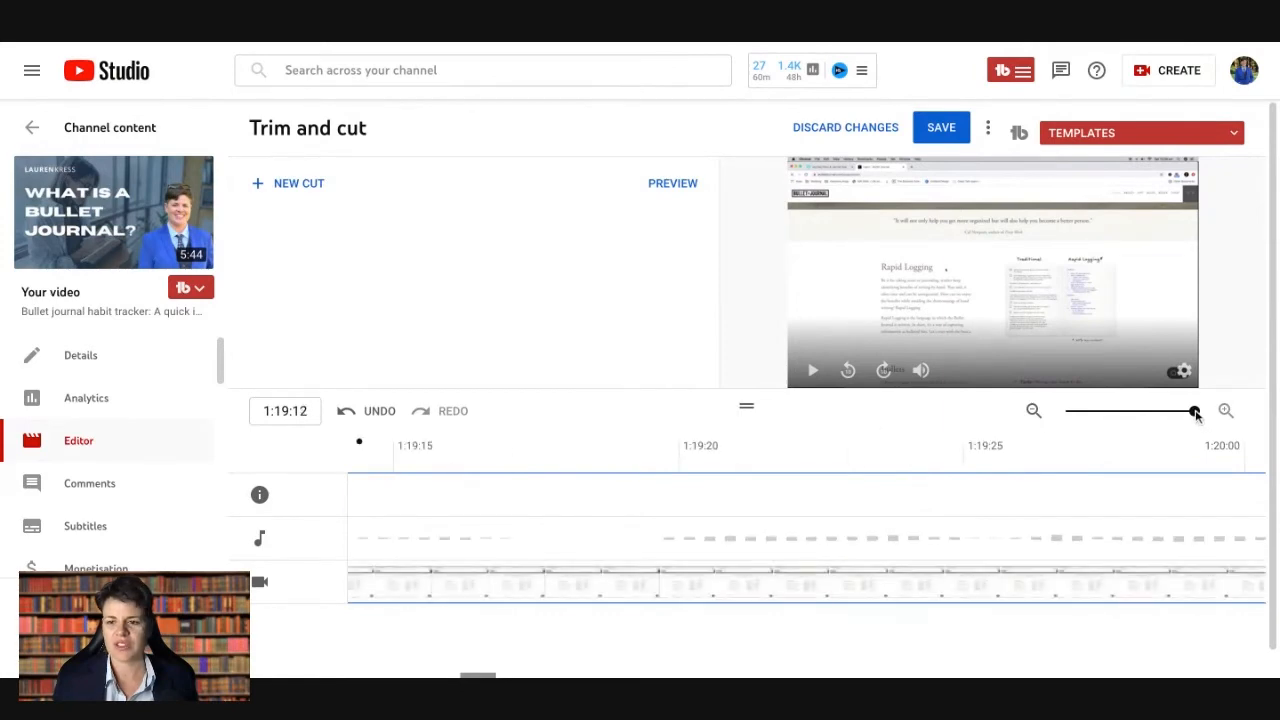
left_click_drag(1195, 412, 1066, 412)
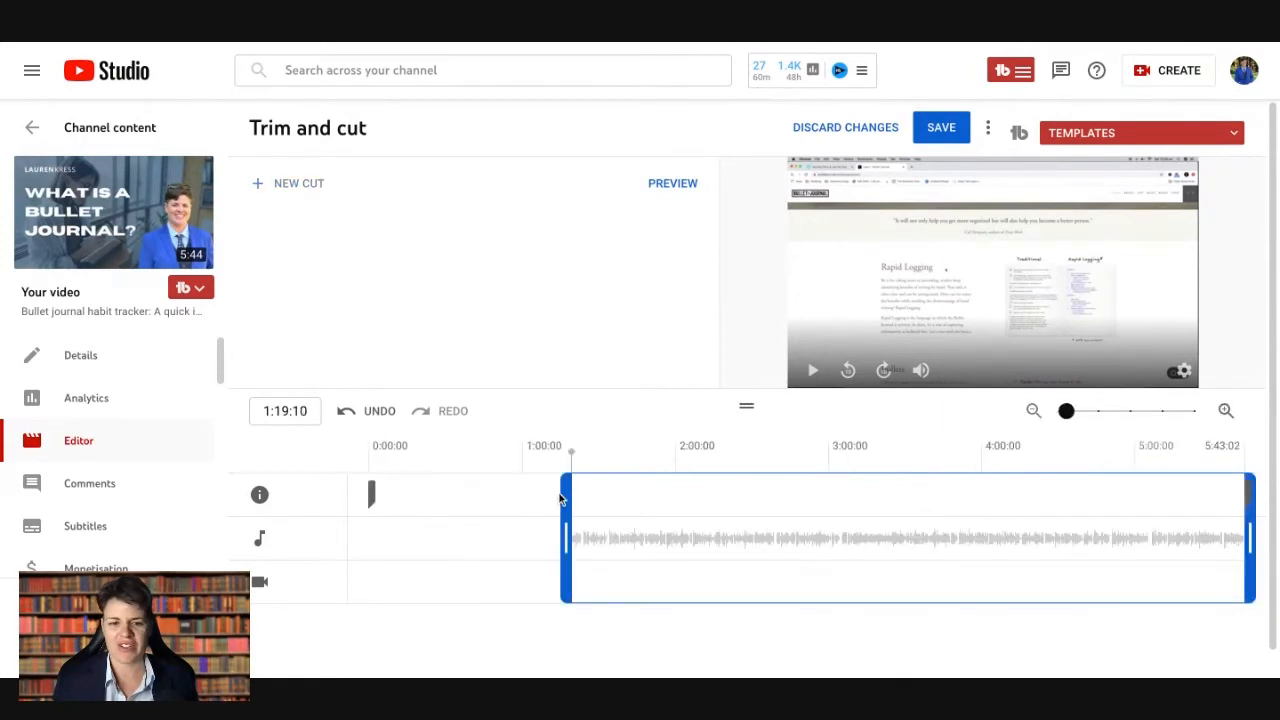
left_click_drag(566, 492, 363, 492)
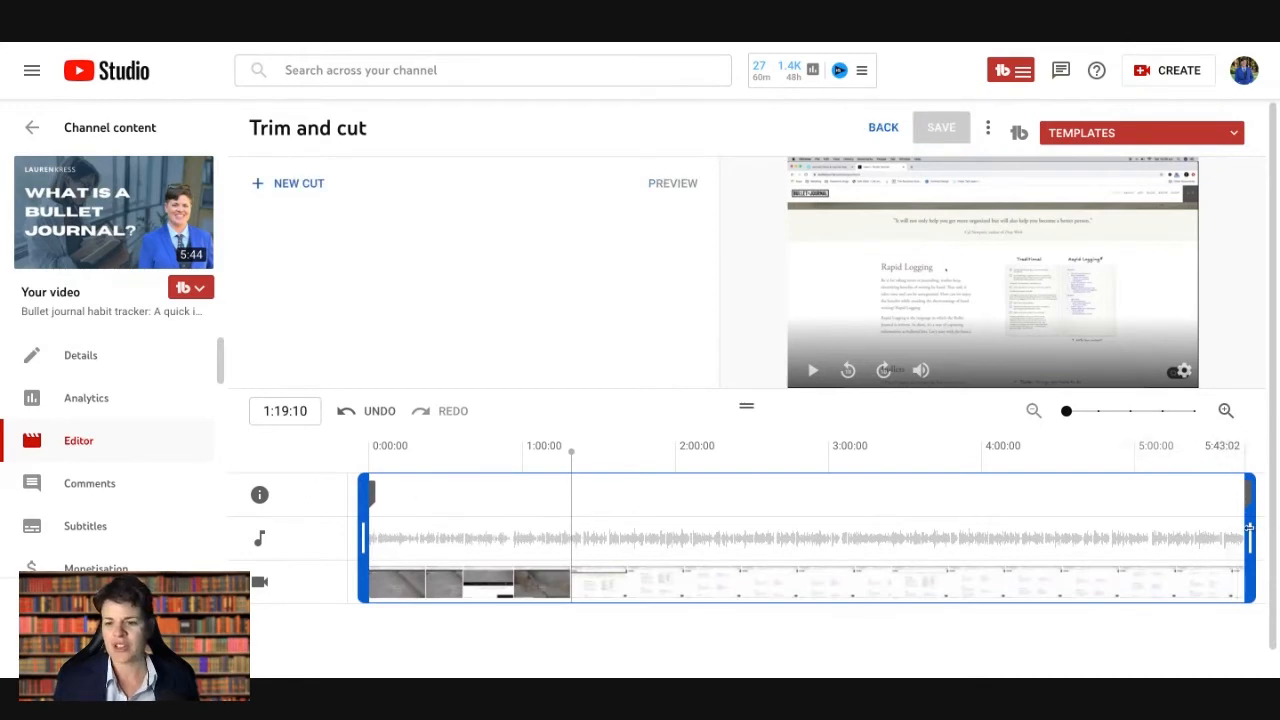
Try trimming the video's end to about 4:59:29, and restore the trim end to 5:43:02
left_click_drag(1249, 528, 1121, 530)
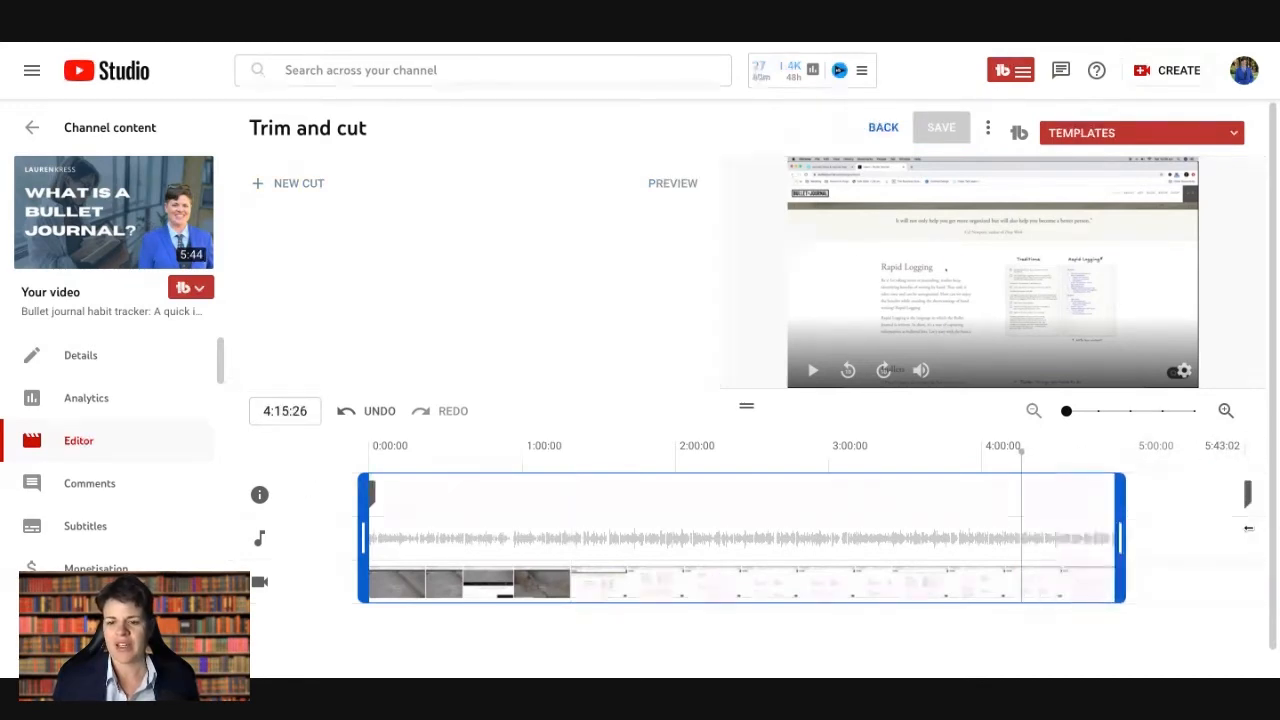
left_click_drag(1248, 528, 1140, 528)
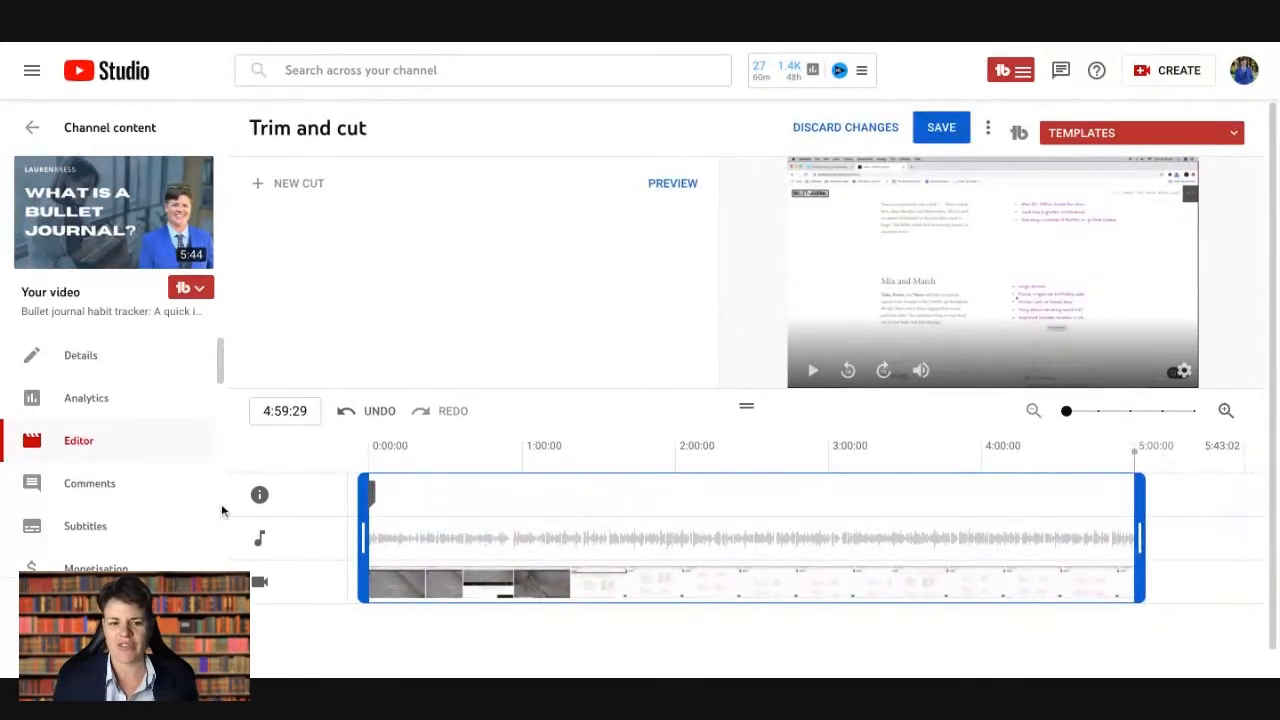
left_click_drag(1140, 537, 1250, 537)
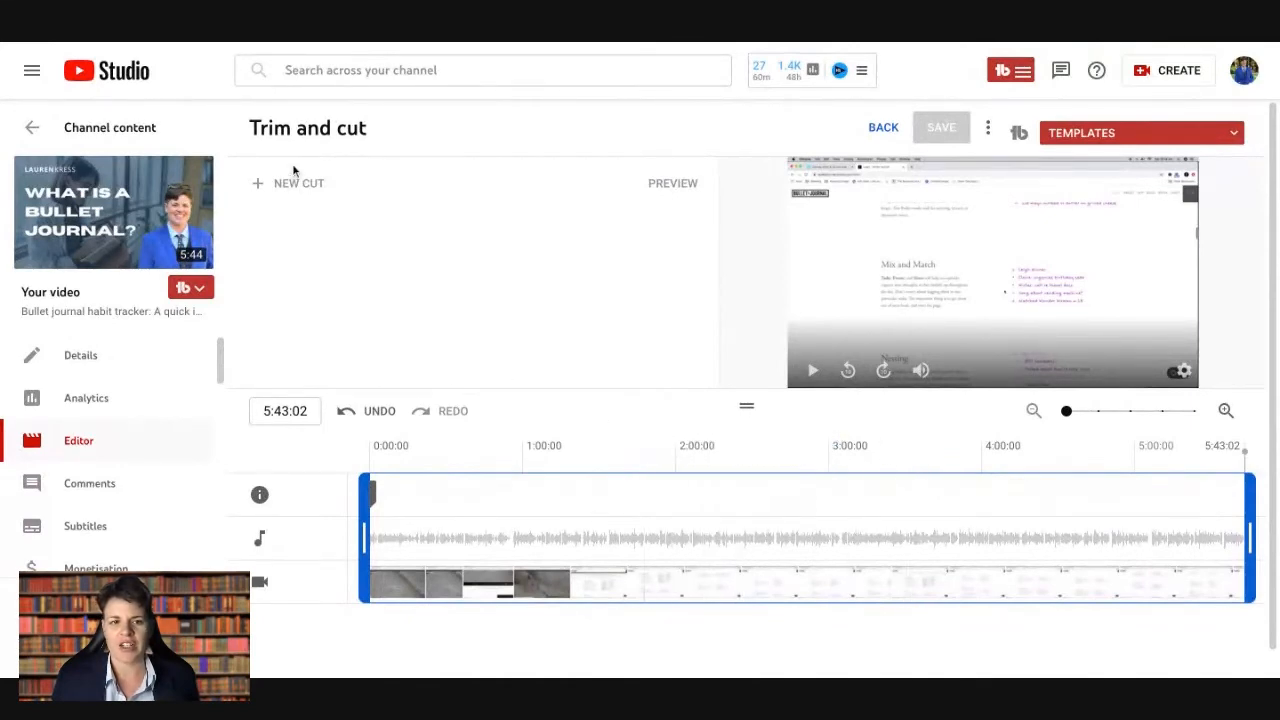
Add a cut in the middle of the video and adjust its edges to about 2:06:21 and 2:22:23
left_click(674, 467)
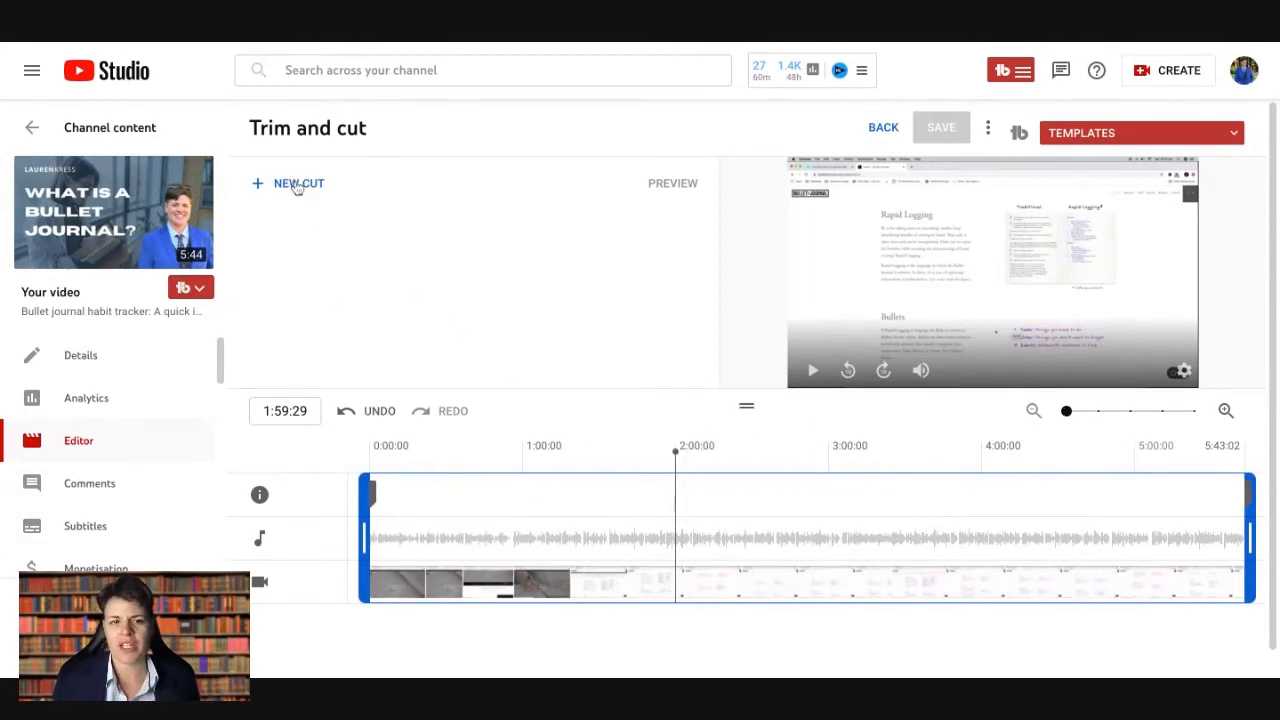
left_click(296, 187)
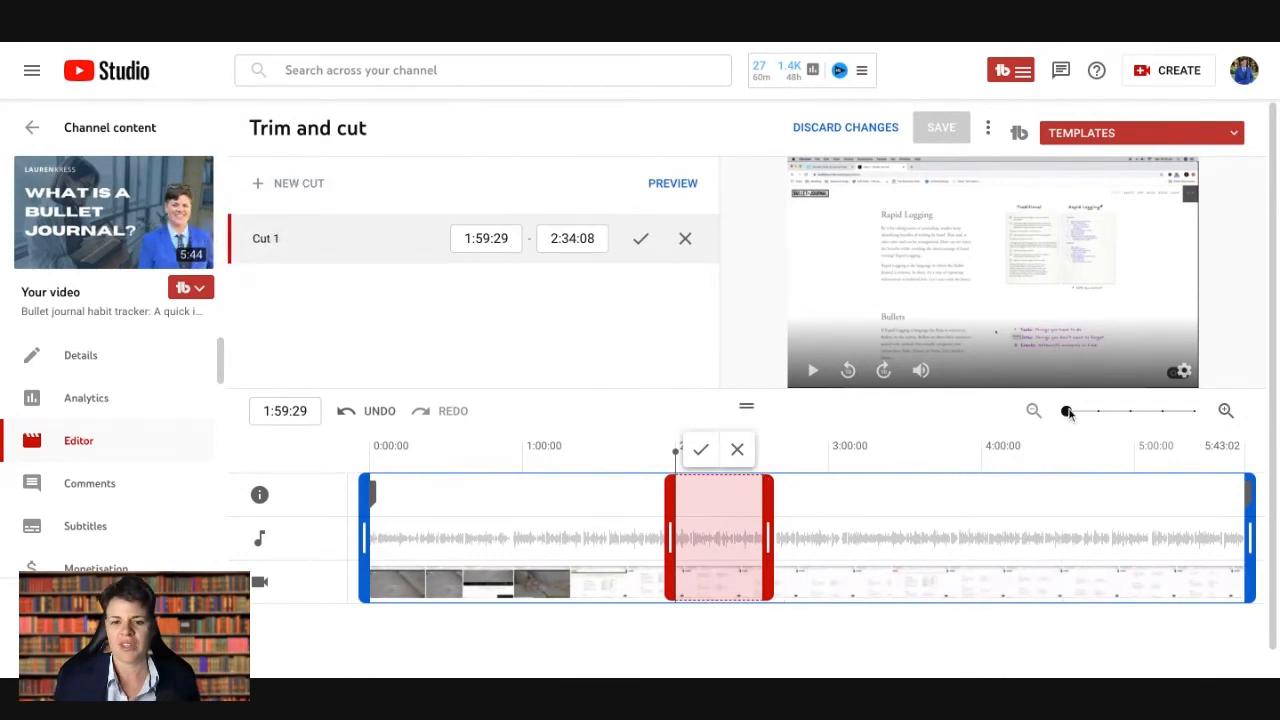
left_click_drag(1068, 412, 1130, 411)
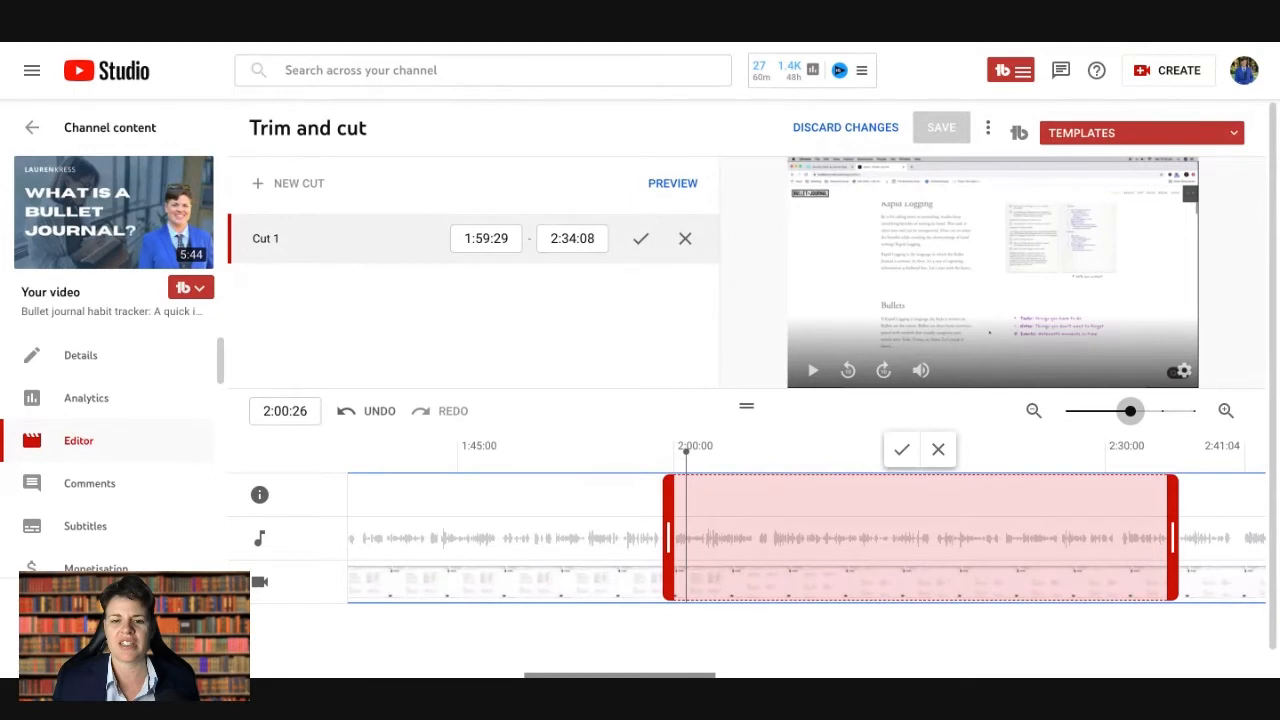
left_click_drag(668, 538, 766, 538)
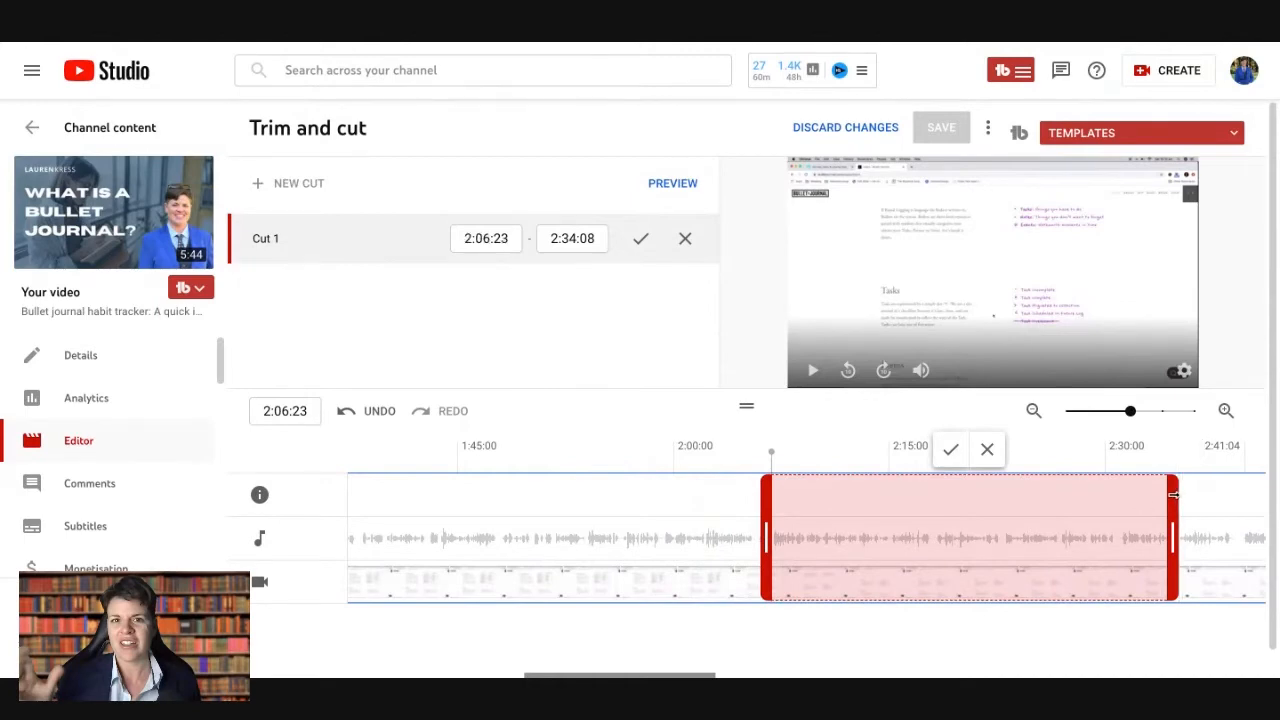
left_click_drag(1174, 495, 993, 495)
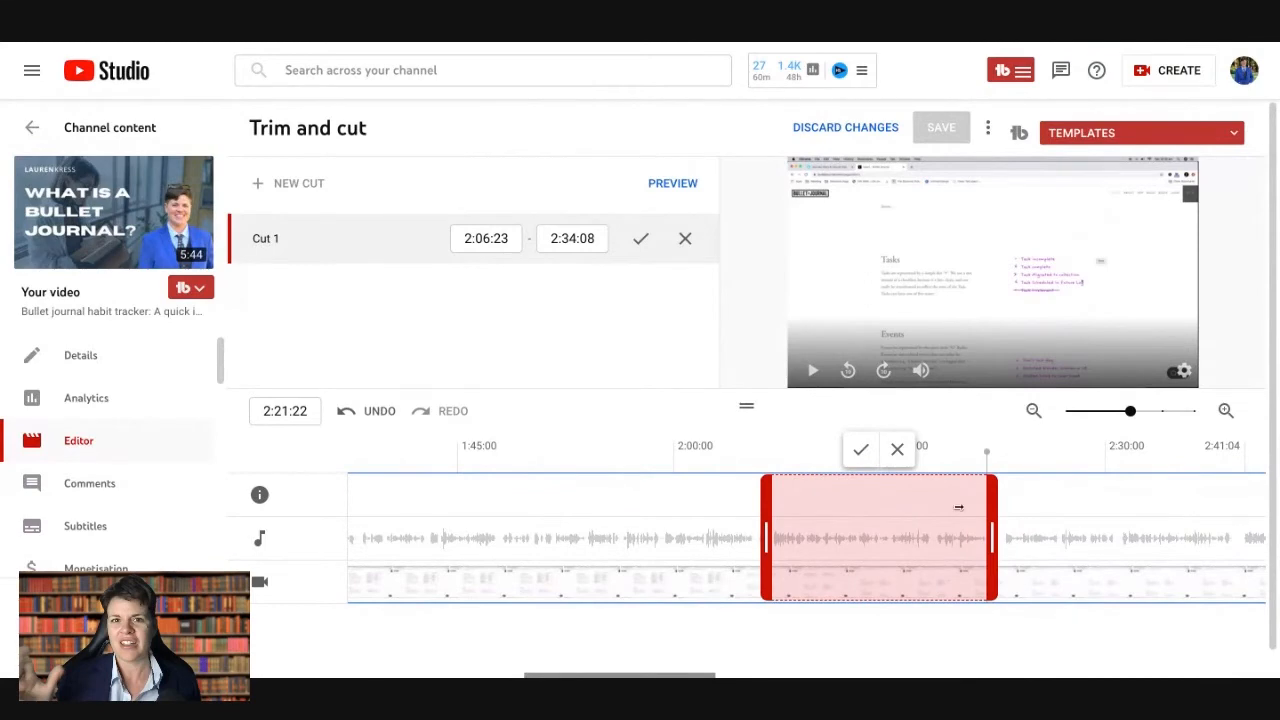
left_click(764, 485)
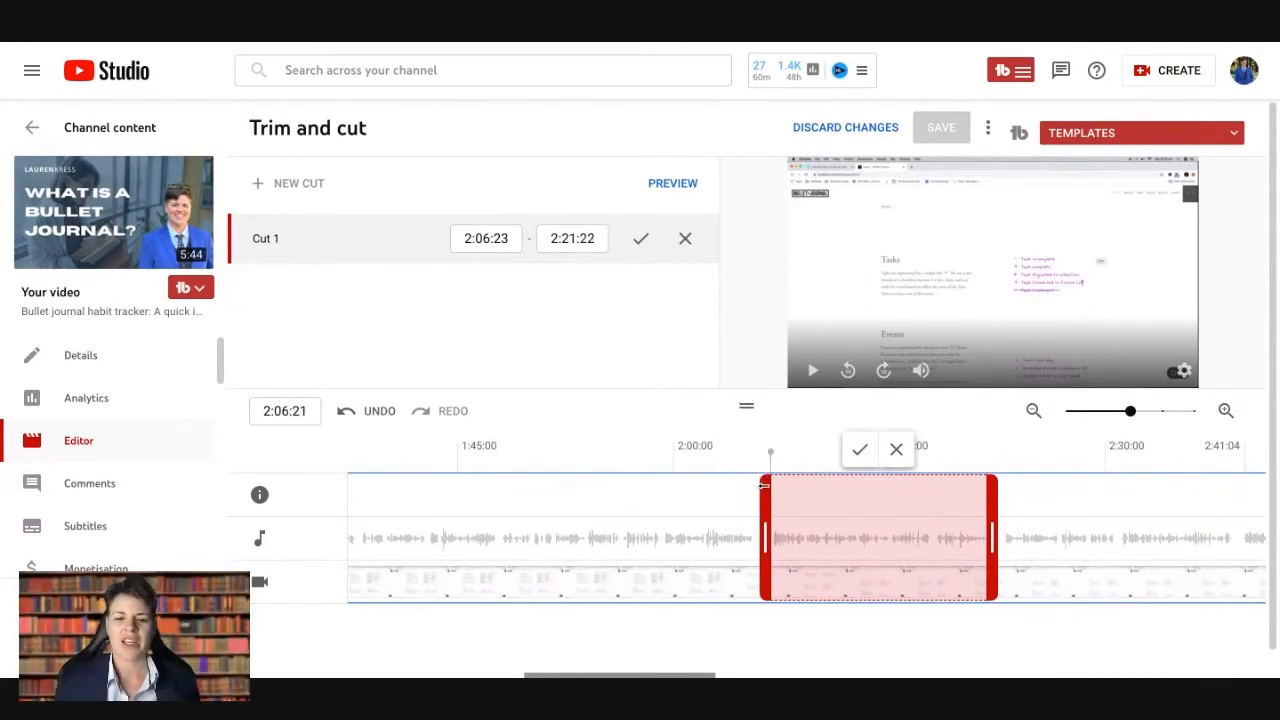
left_click_drag(763, 485, 762, 486)
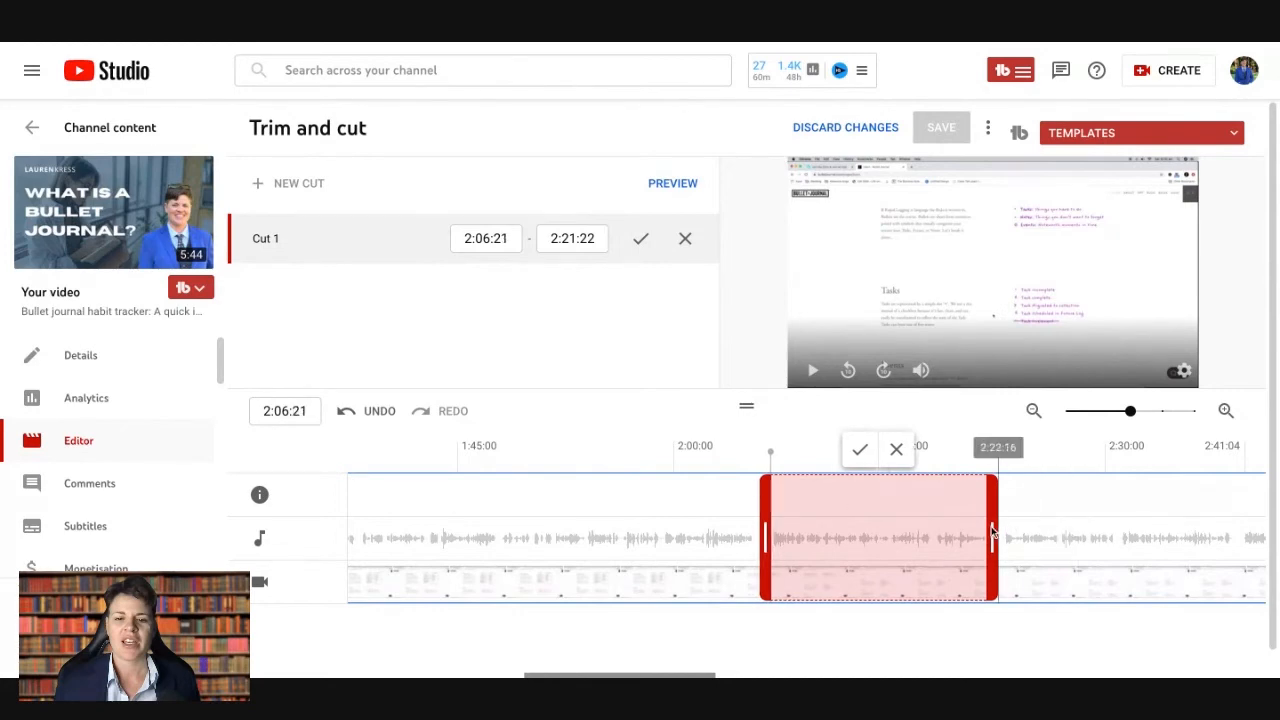
left_click_drag(990, 535, 1003, 533)
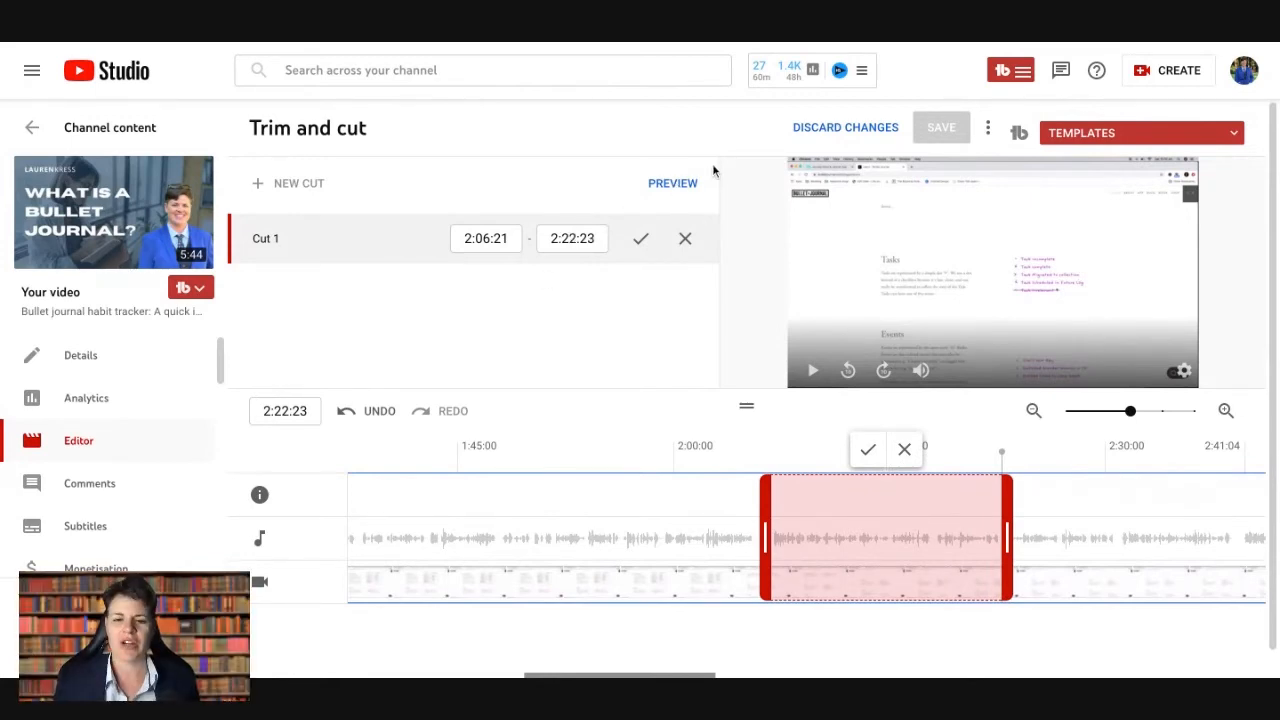
Preview playback across the cut from about 2:04:14, and accept the cut
left_click(713, 172)
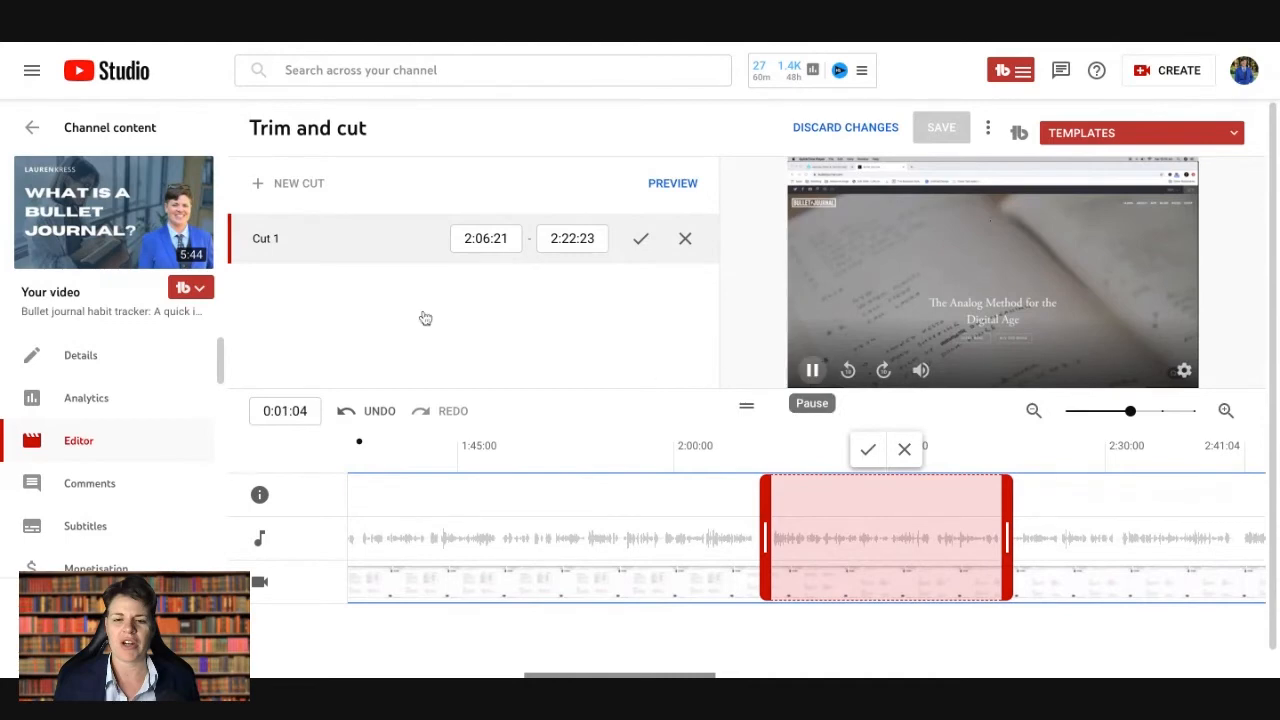
key("space")
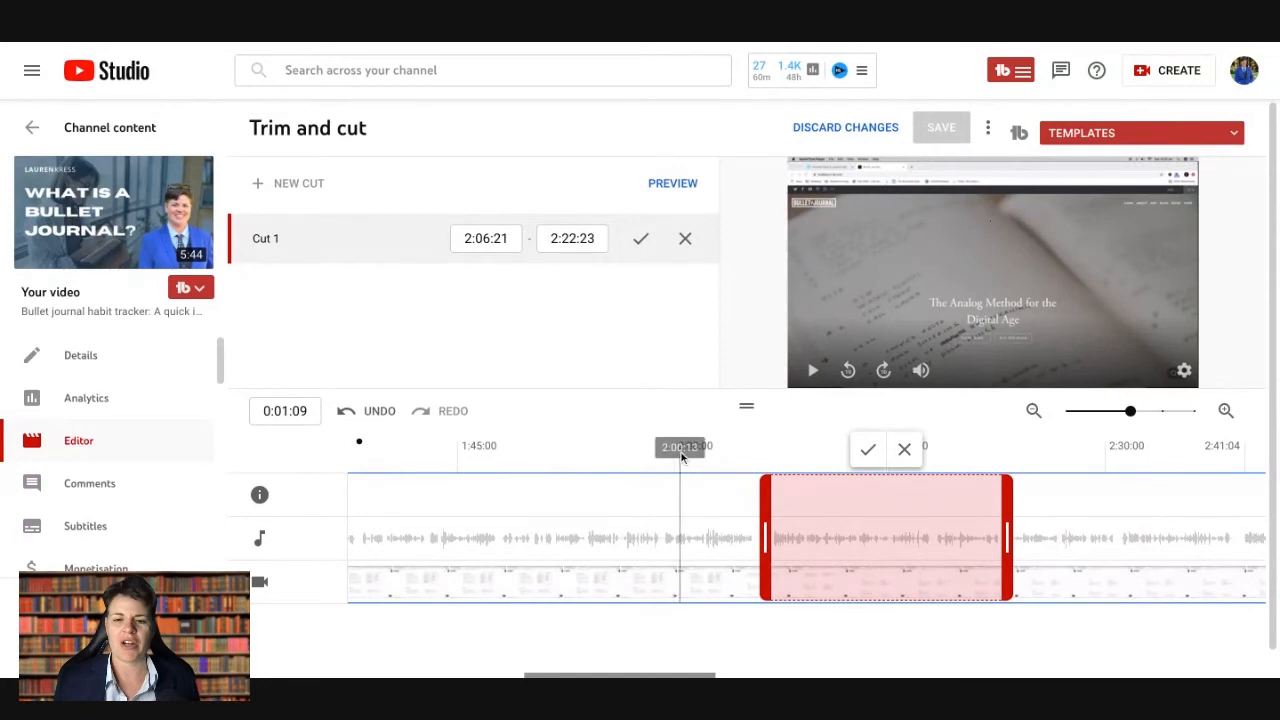
left_click(740, 460)
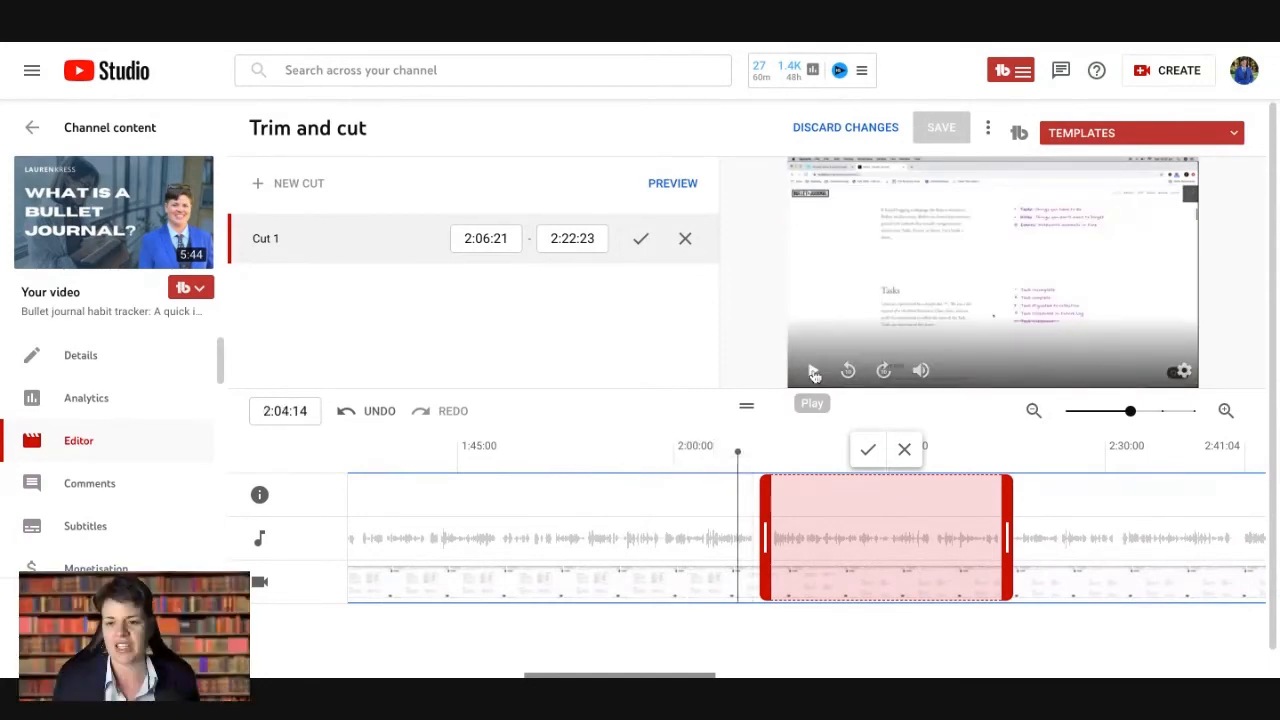
left_click(814, 373)
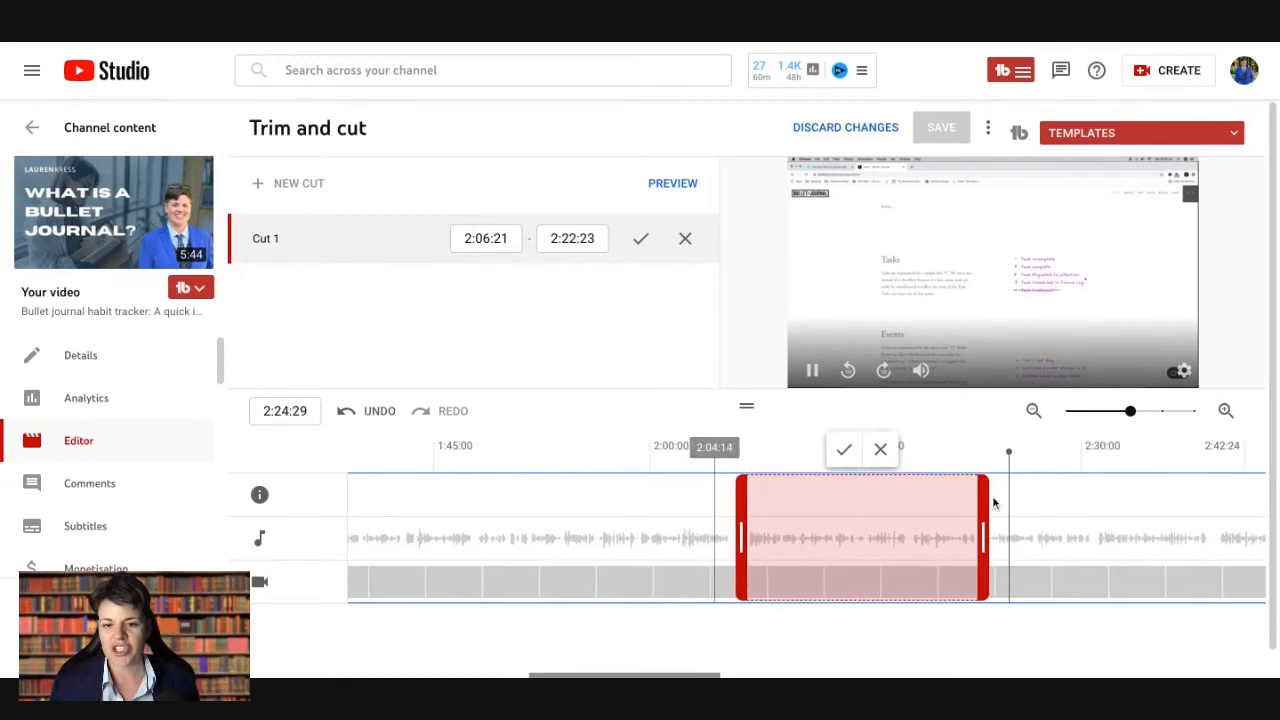
key("space")
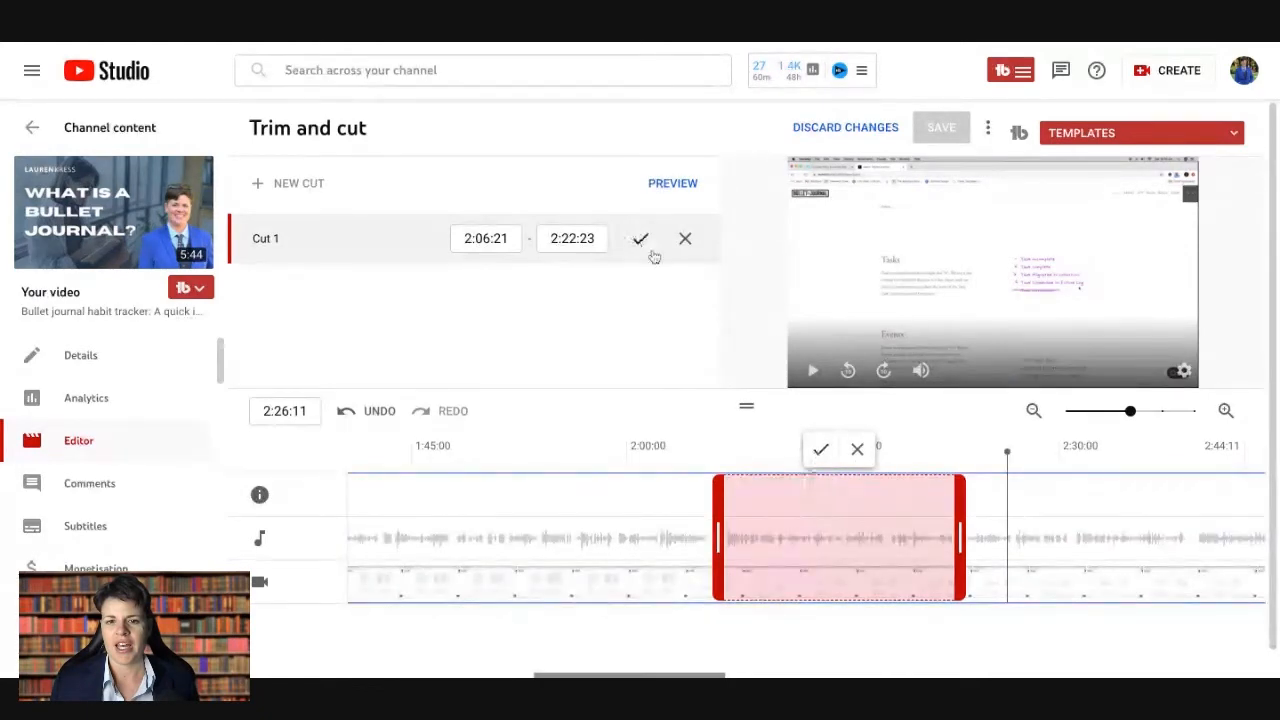
left_click(820, 450)
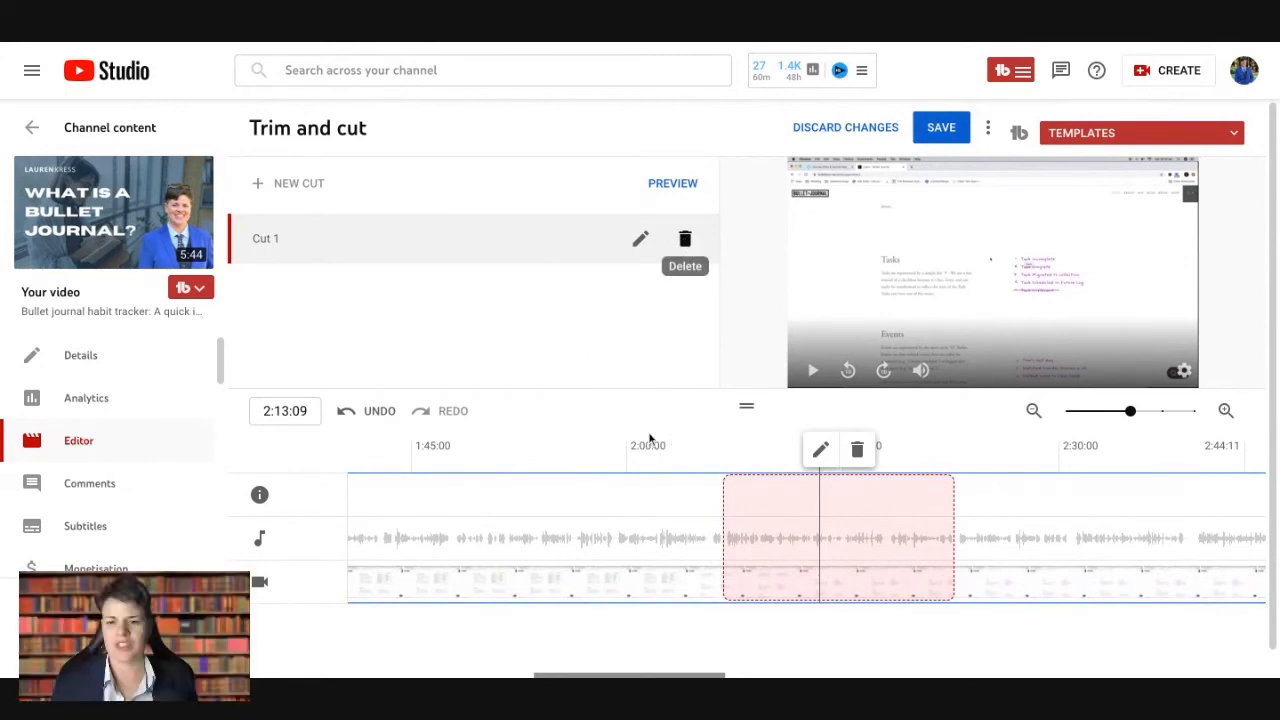
Delete the middle cut from the video
left_click(857, 450)
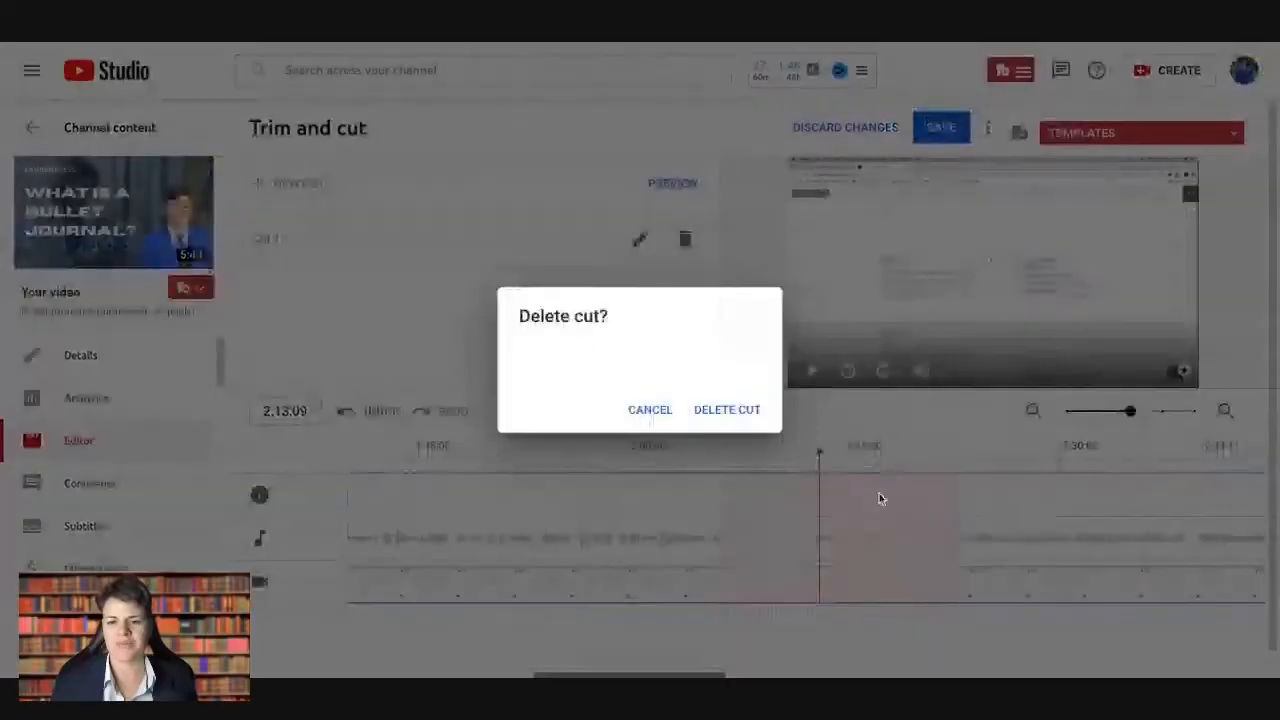
left_click(717, 416)
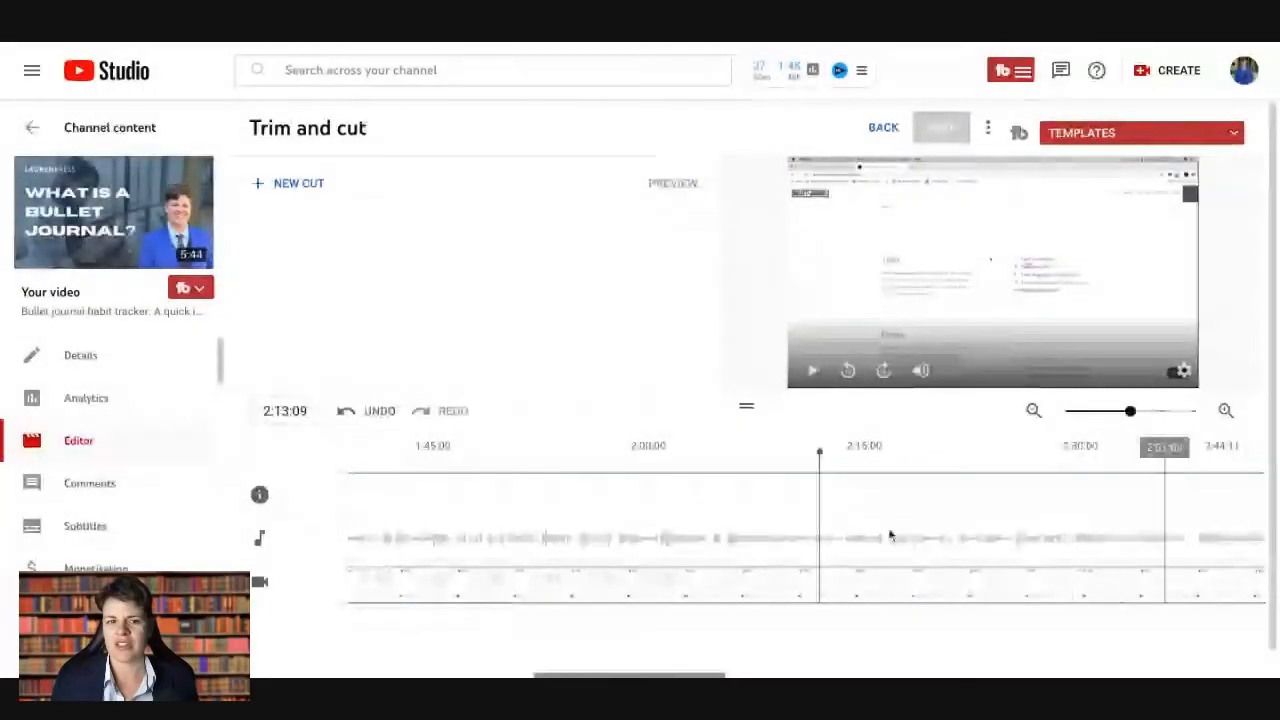
scroll(906, 532, "right", 6)
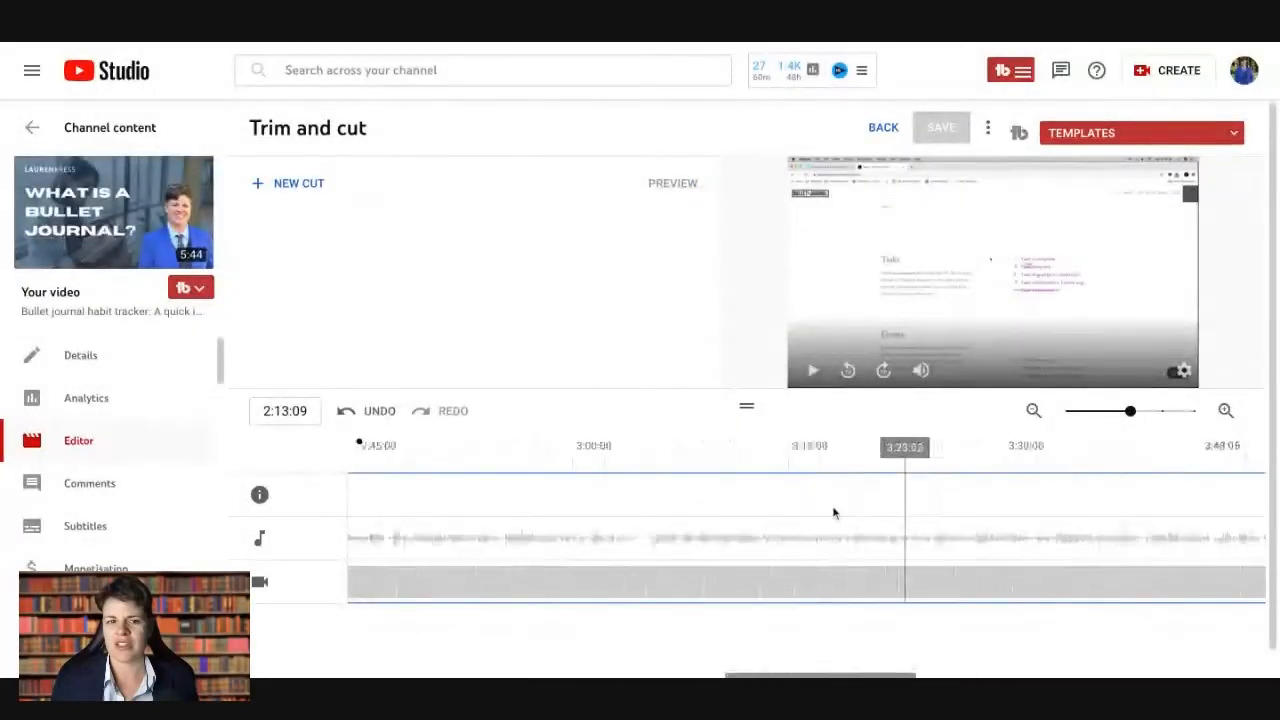
scroll(733, 443, "left", 1)
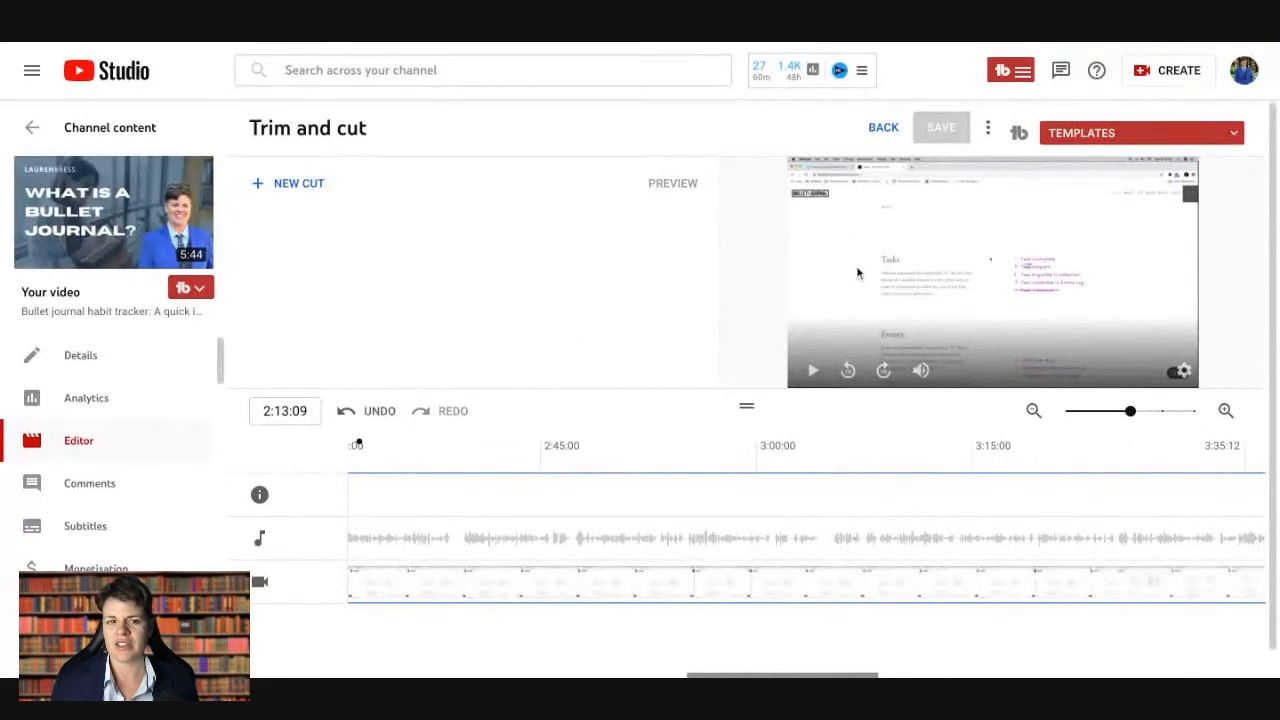
Leave Trim and cut, and review the remaining editor tools, including why Blur is unavailable
left_click(874, 133)
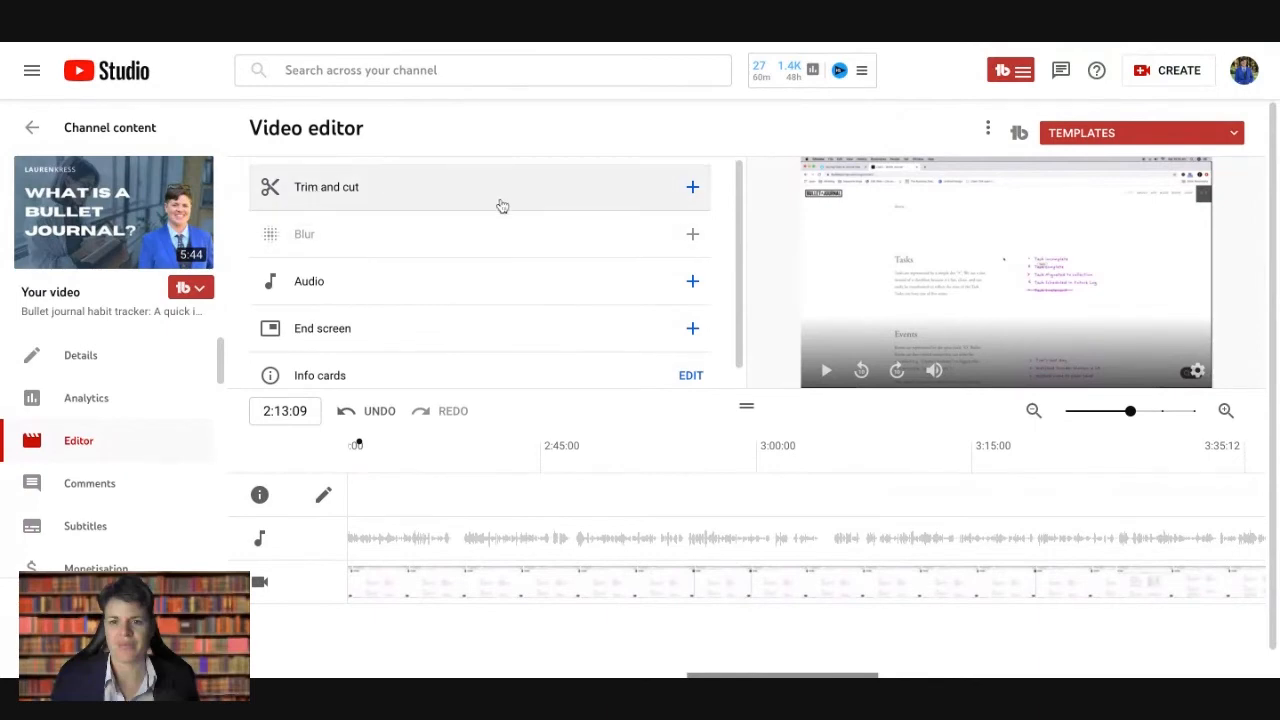
scroll(371, 325, "down", 1)
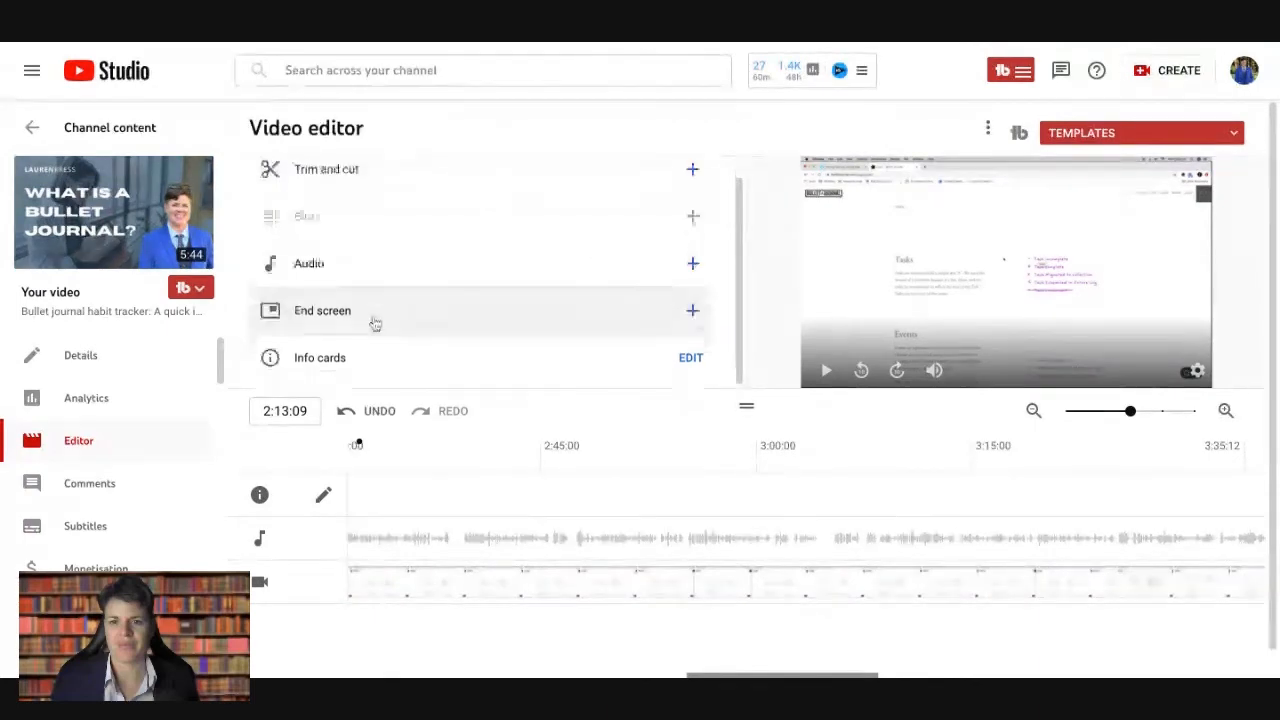
scroll(320, 242, "up", 1)
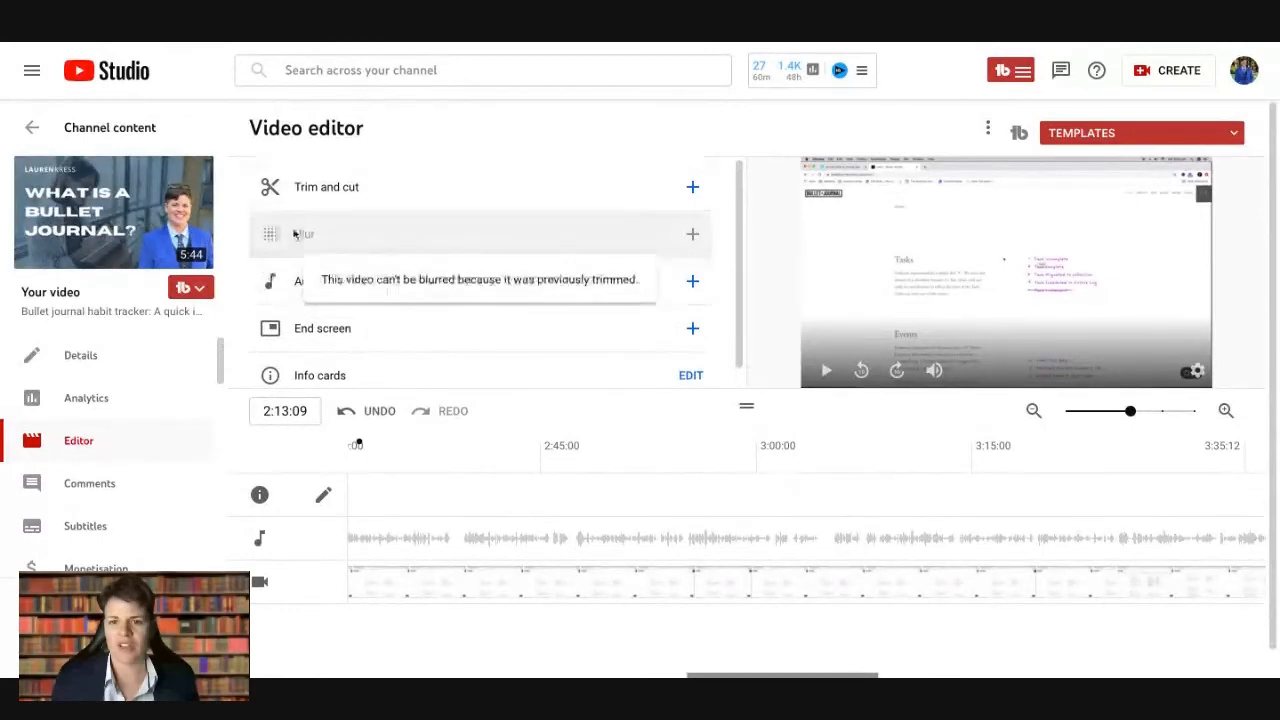
Browse the music available in the Audio editor and add the track "Swimming Lessons" to the video
left_click(693, 284)
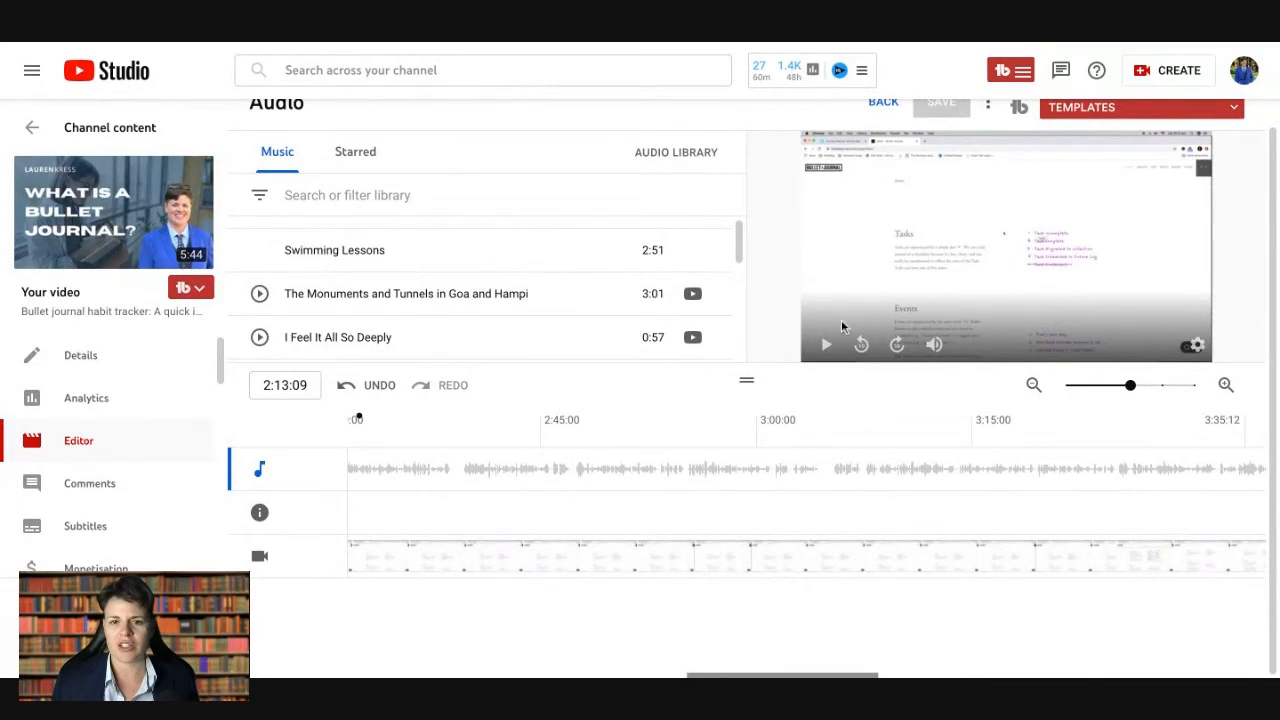
scroll(551, 280, "up", 1)
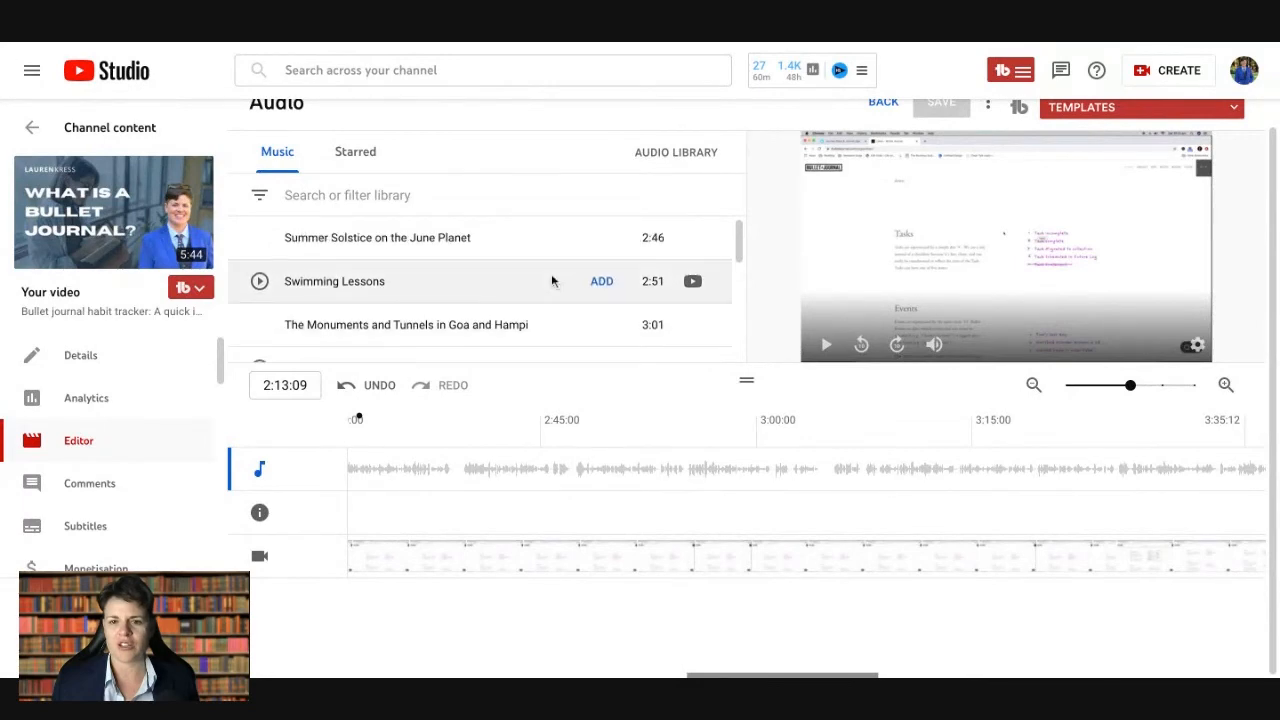
scroll(555, 283, "down", 3)
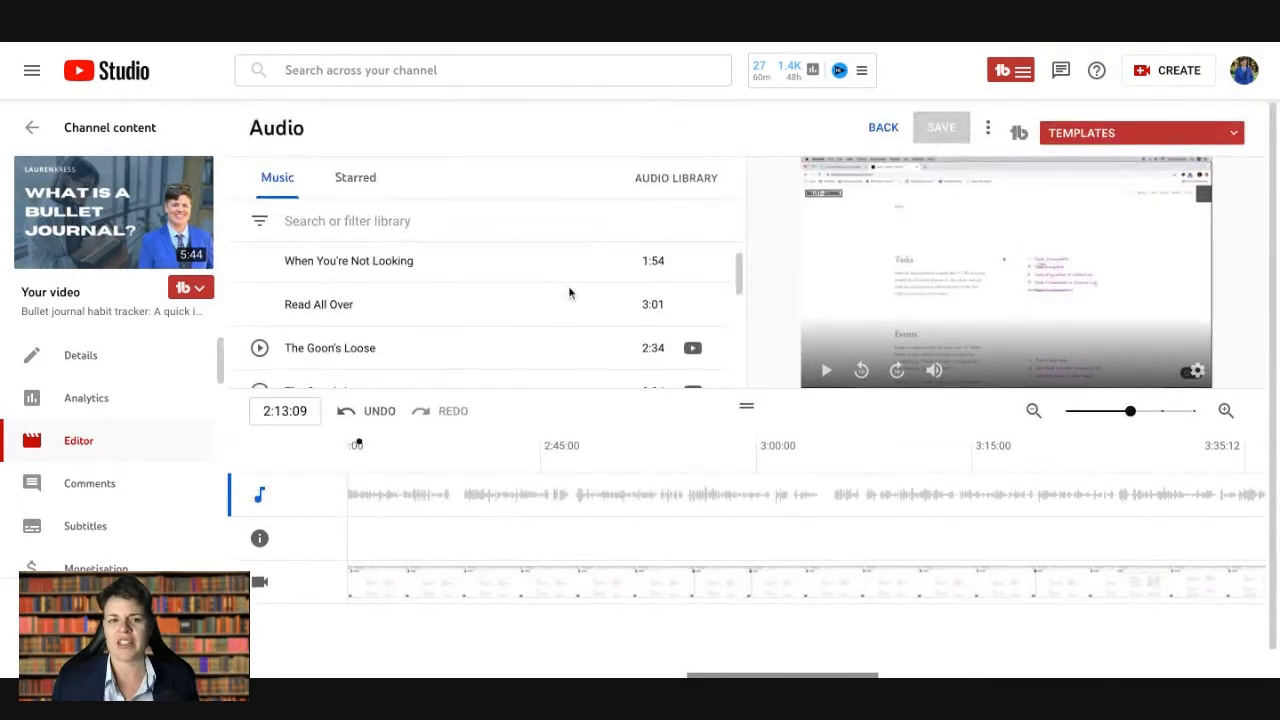
scroll(569, 292, "down", 1)
scroll(569, 292, "down", 5)
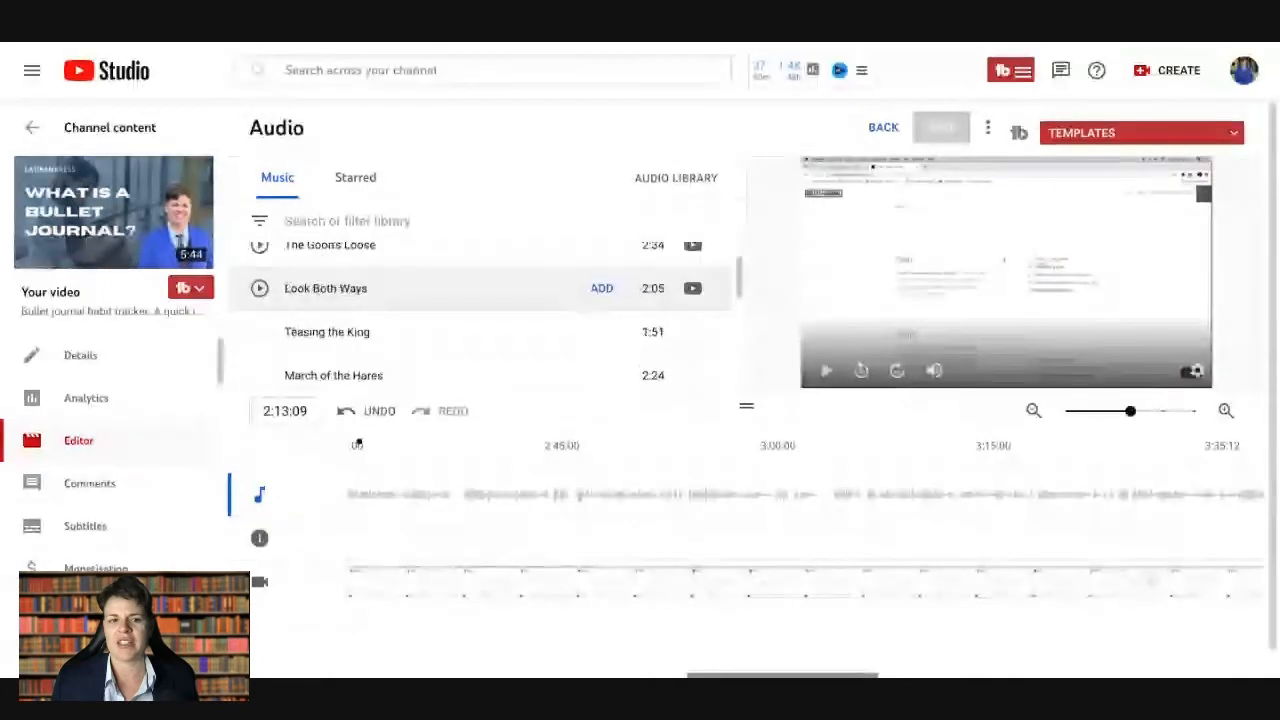
scroll(563, 328, "down", 6)
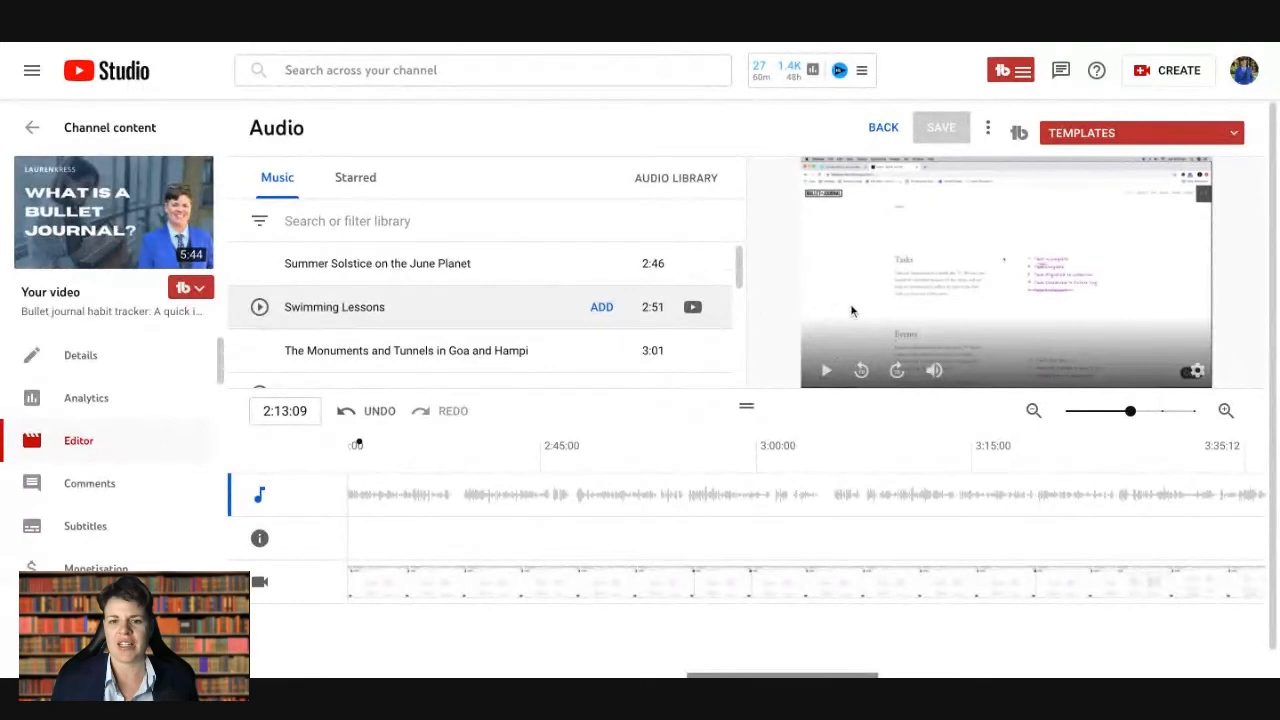
scroll(848, 309, "down", 1)
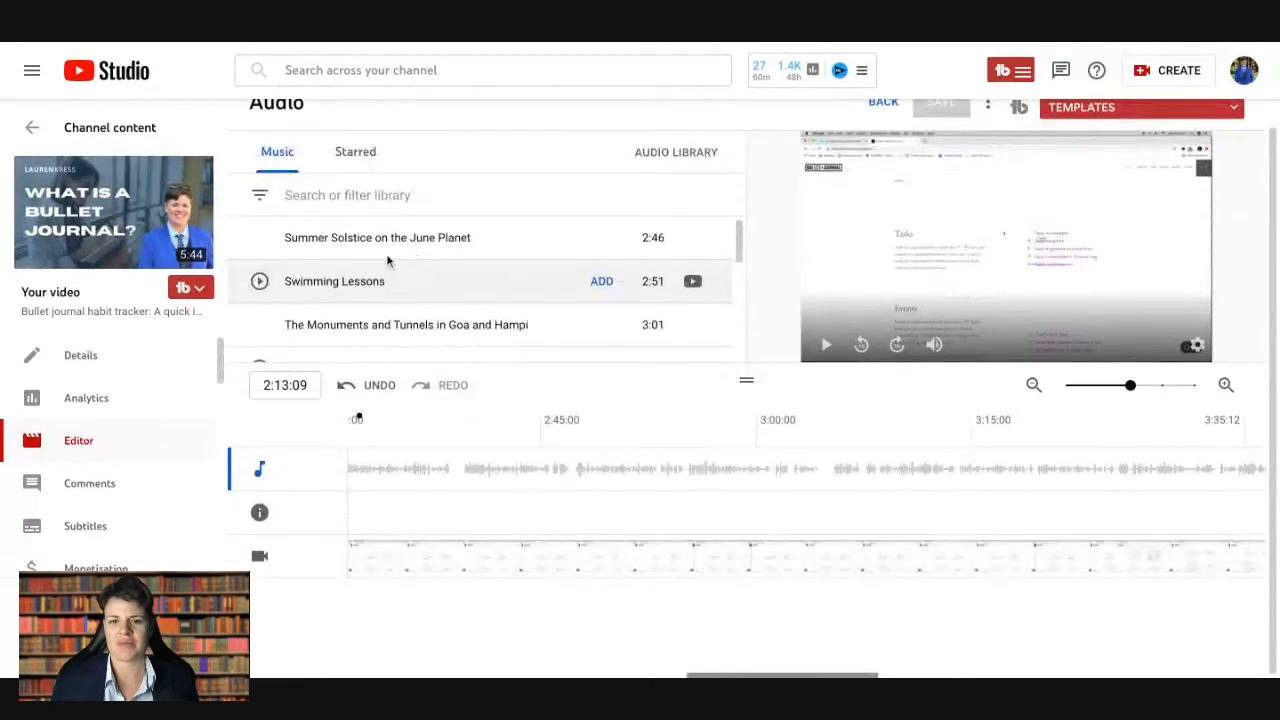
left_click(600, 283)
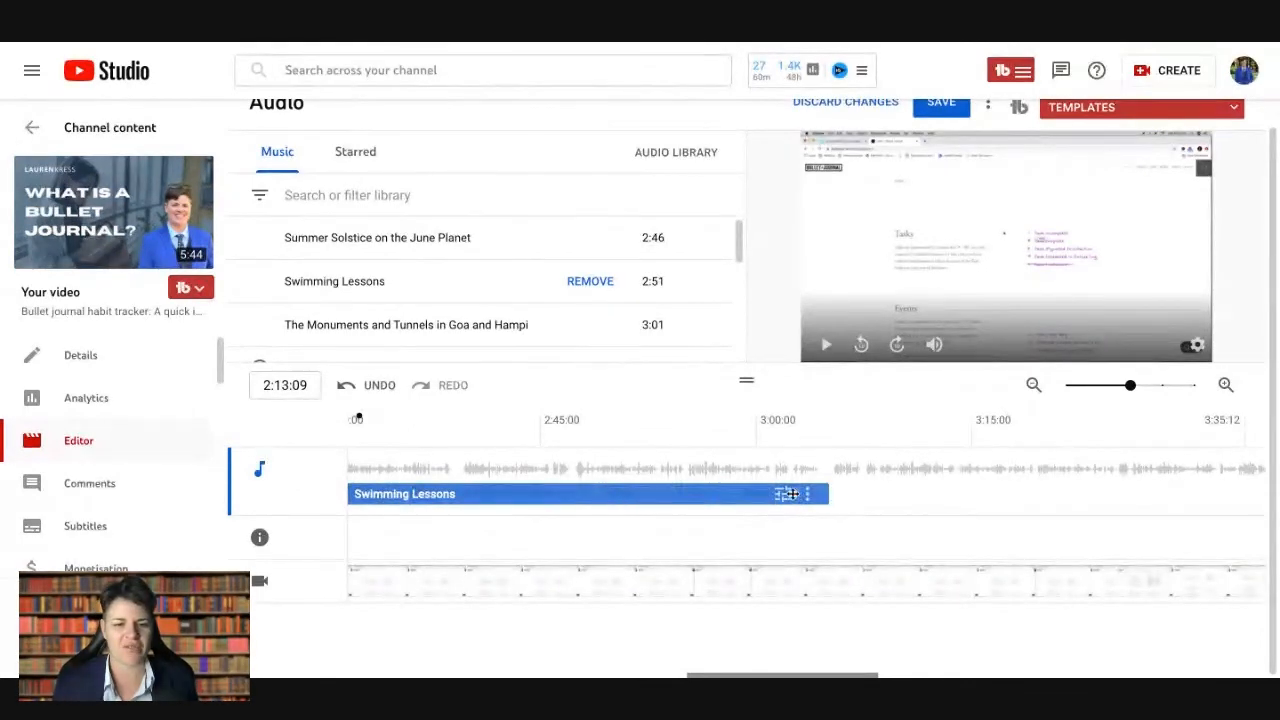
Inspect the mix level of the Swimming Lessons track and play a short stretch of the video with it
left_click(782, 493)
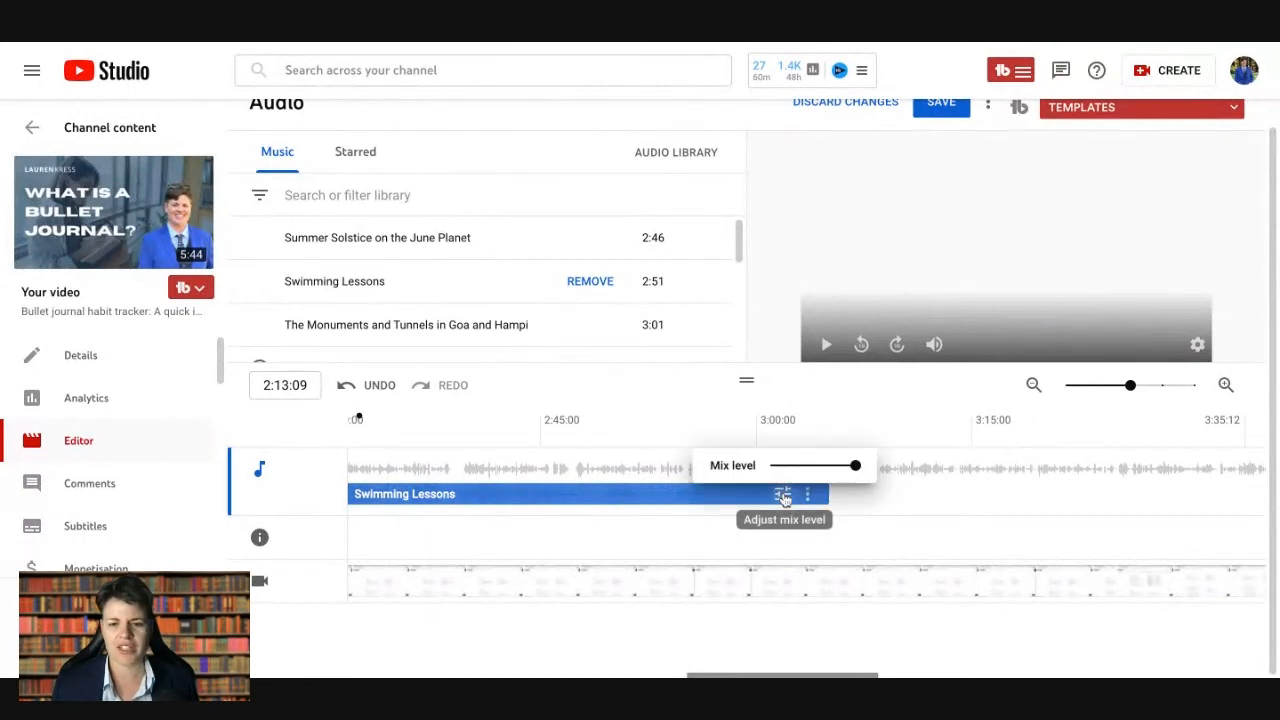
left_click(851, 470)
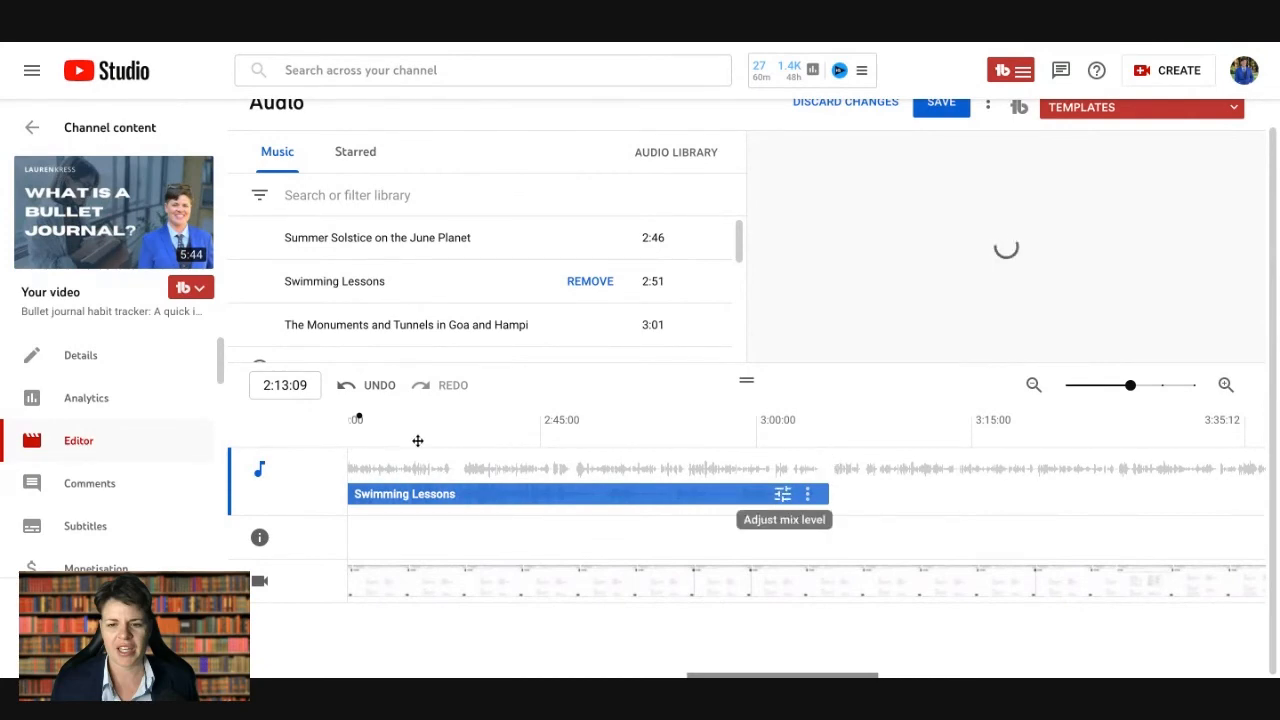
left_click(826, 346)
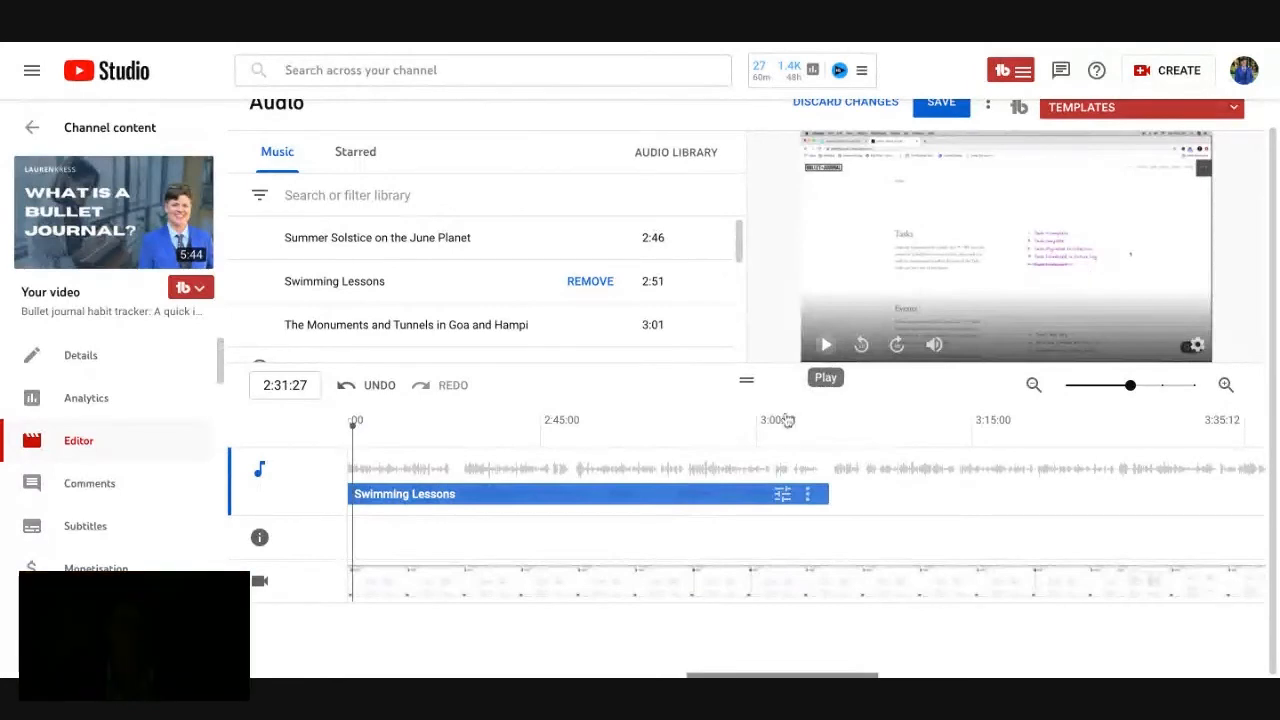
left_click(826, 346)
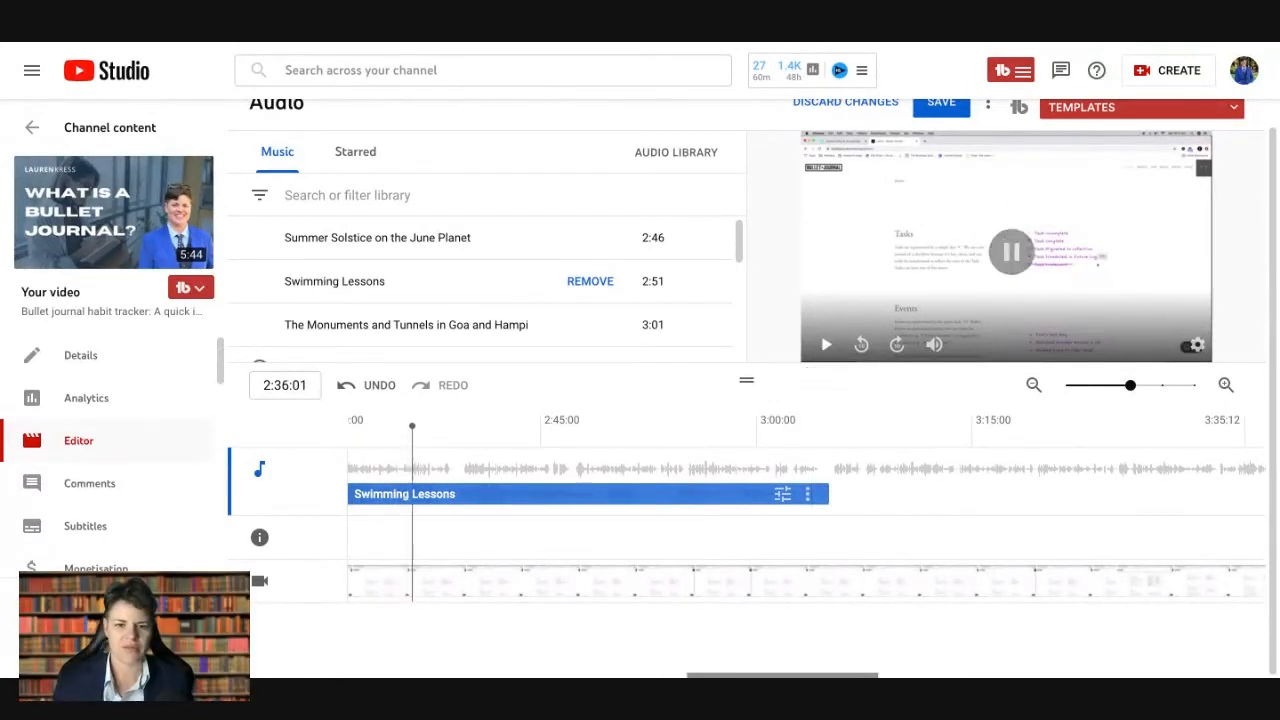
Lower the Swimming Lessons track's mix level to about one fifth and play the video to hear the balance
left_click(784, 498)
left_click_drag(855, 466, 791, 466)
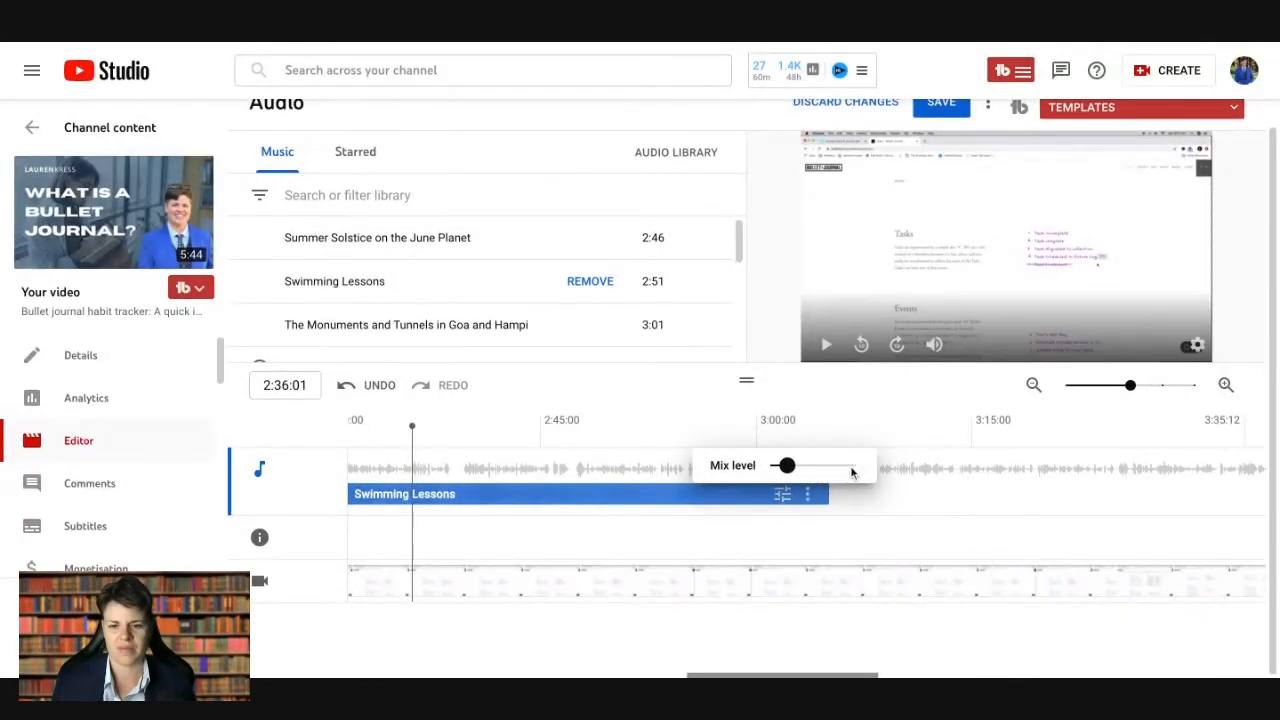
key("Left")
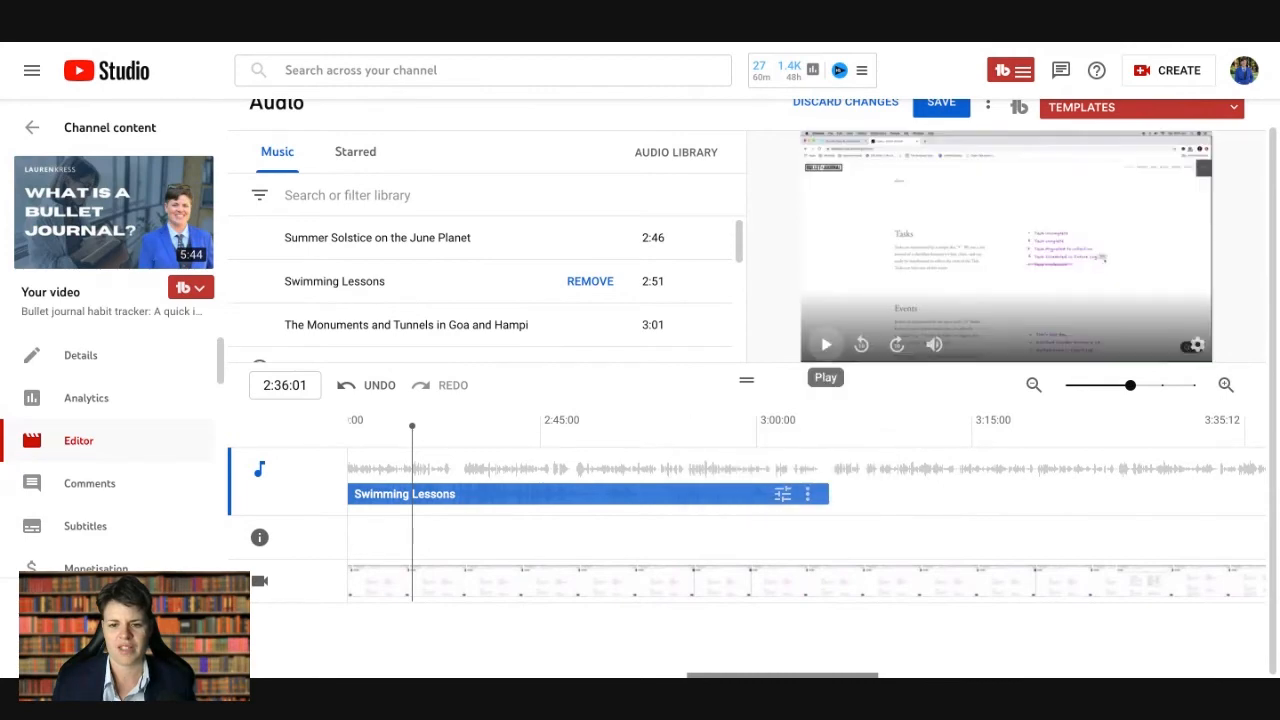
left_click(826, 344)
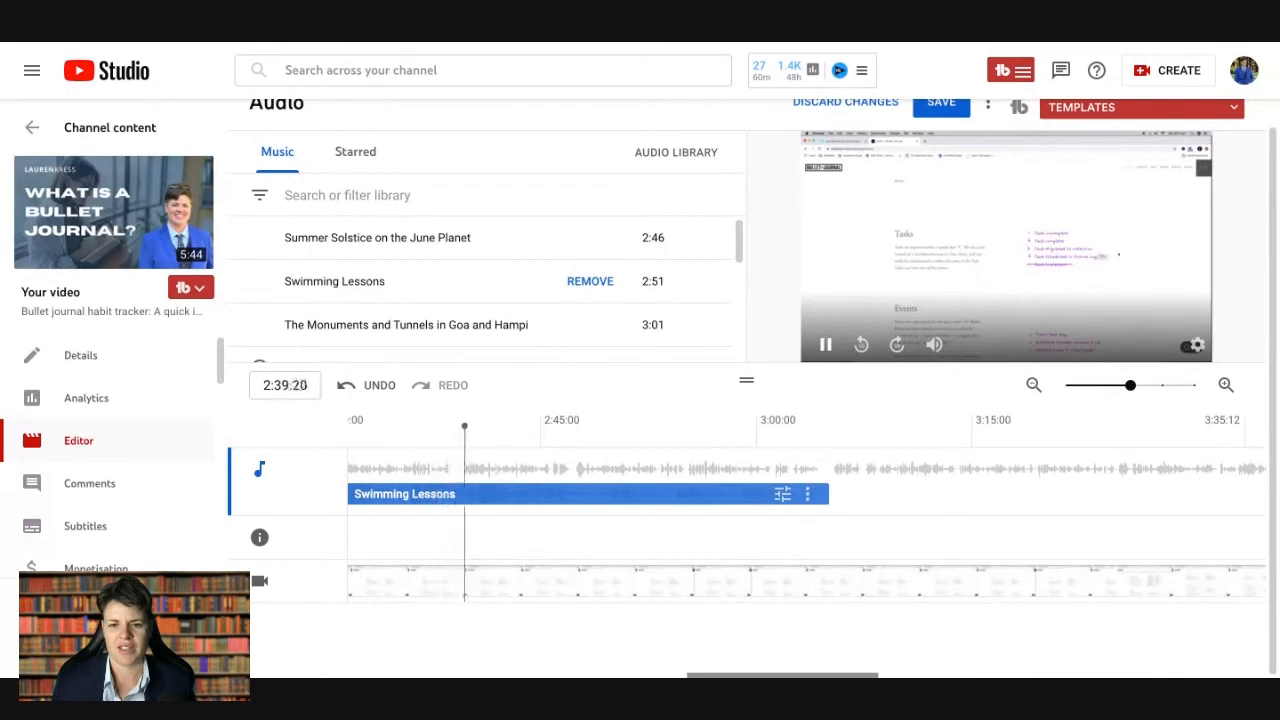
Stop the playback and read the Audio Library licence information for the Swimming Lessons track
key("space")
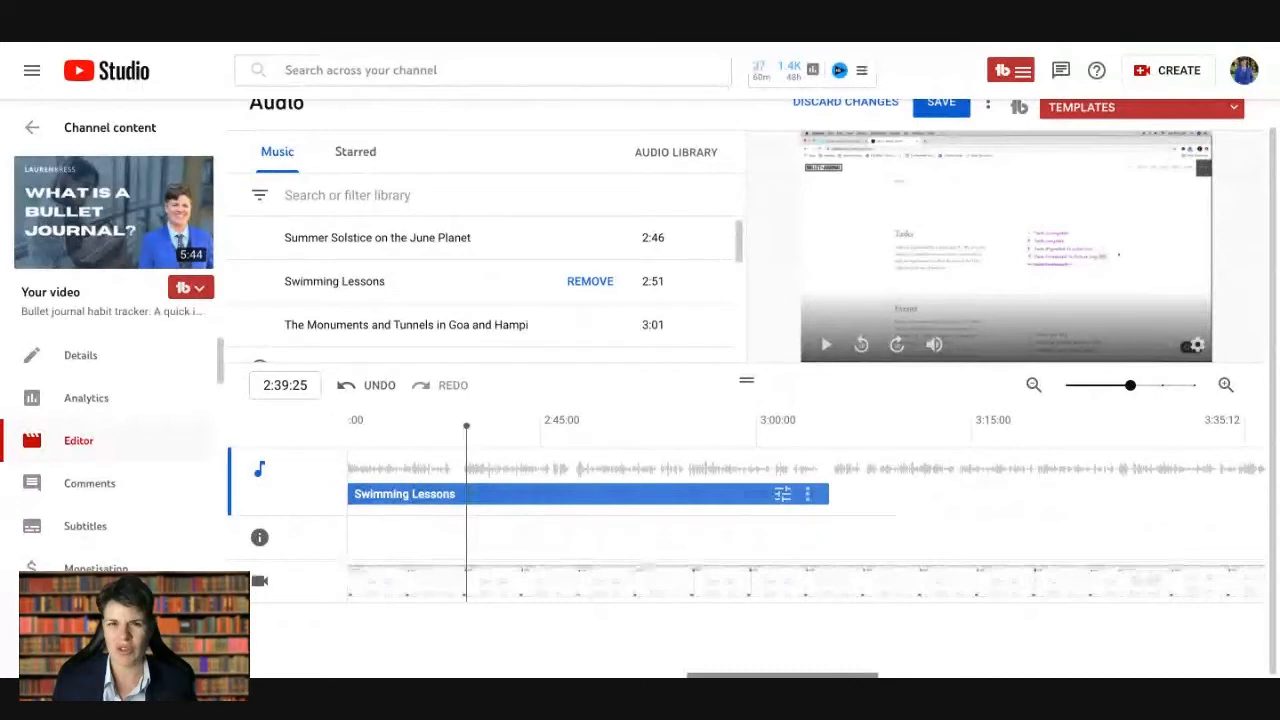
left_click(812, 496)
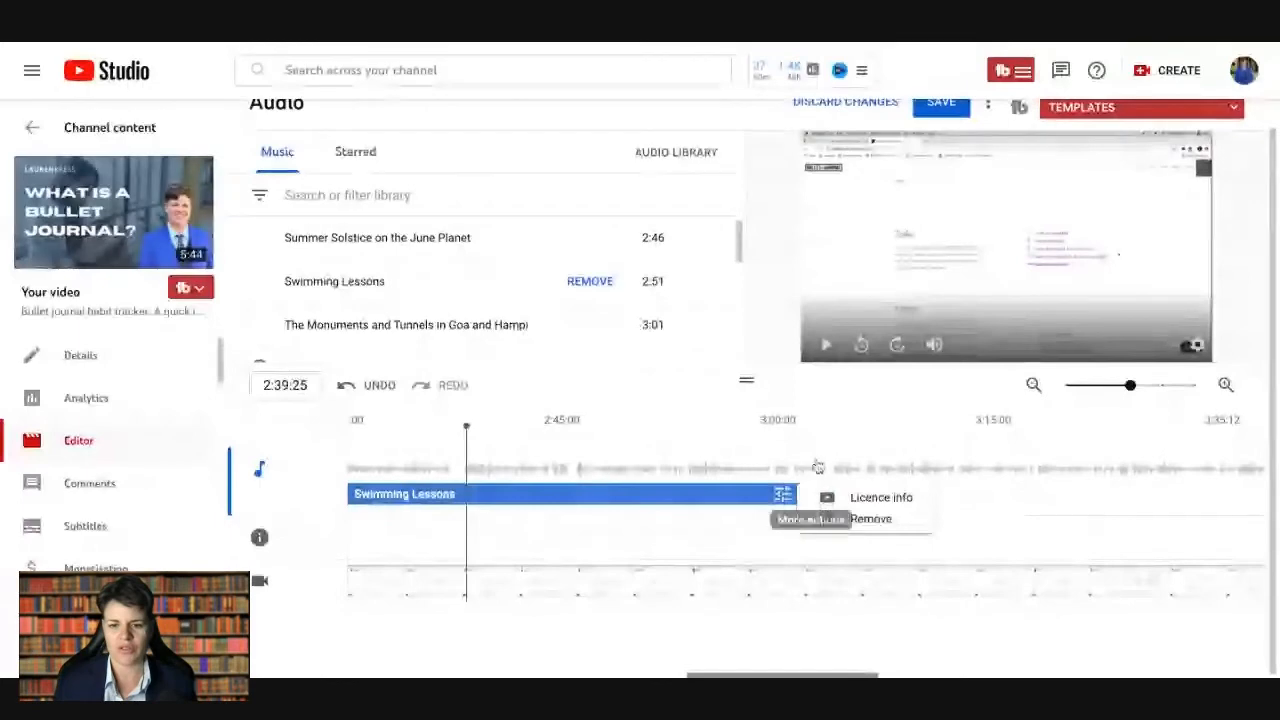
left_click(866, 498)
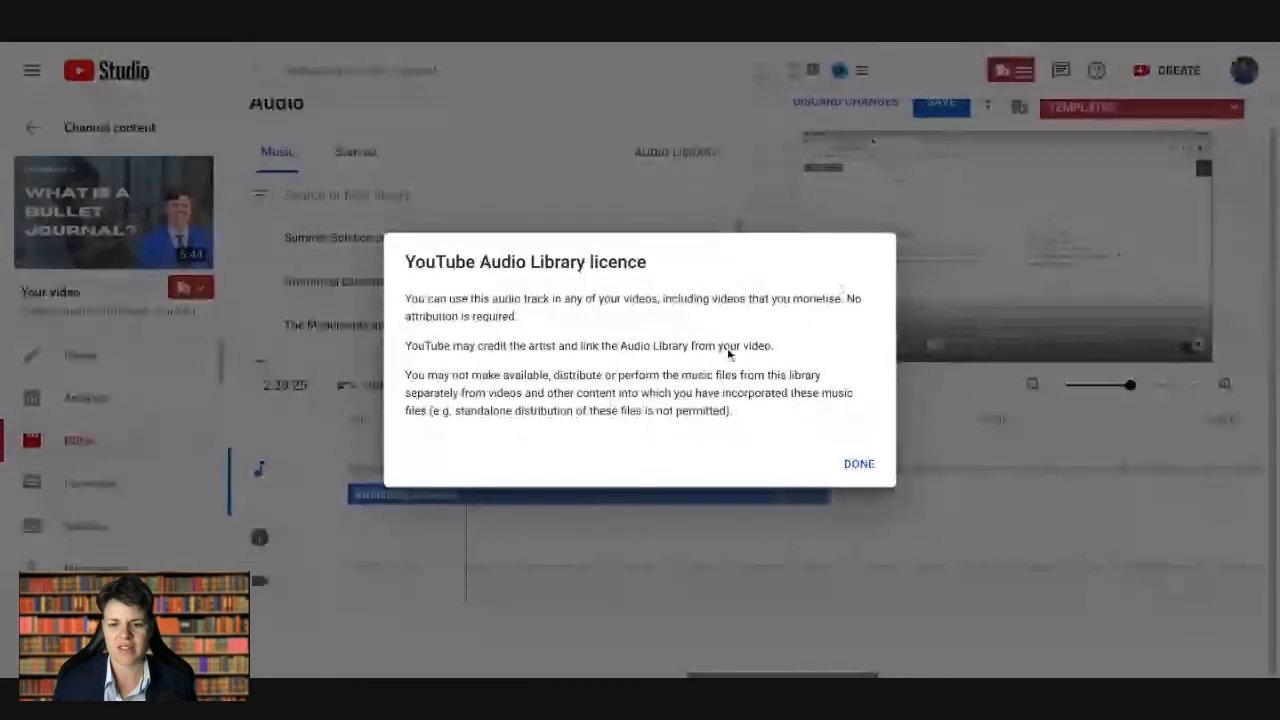
left_click(860, 465)
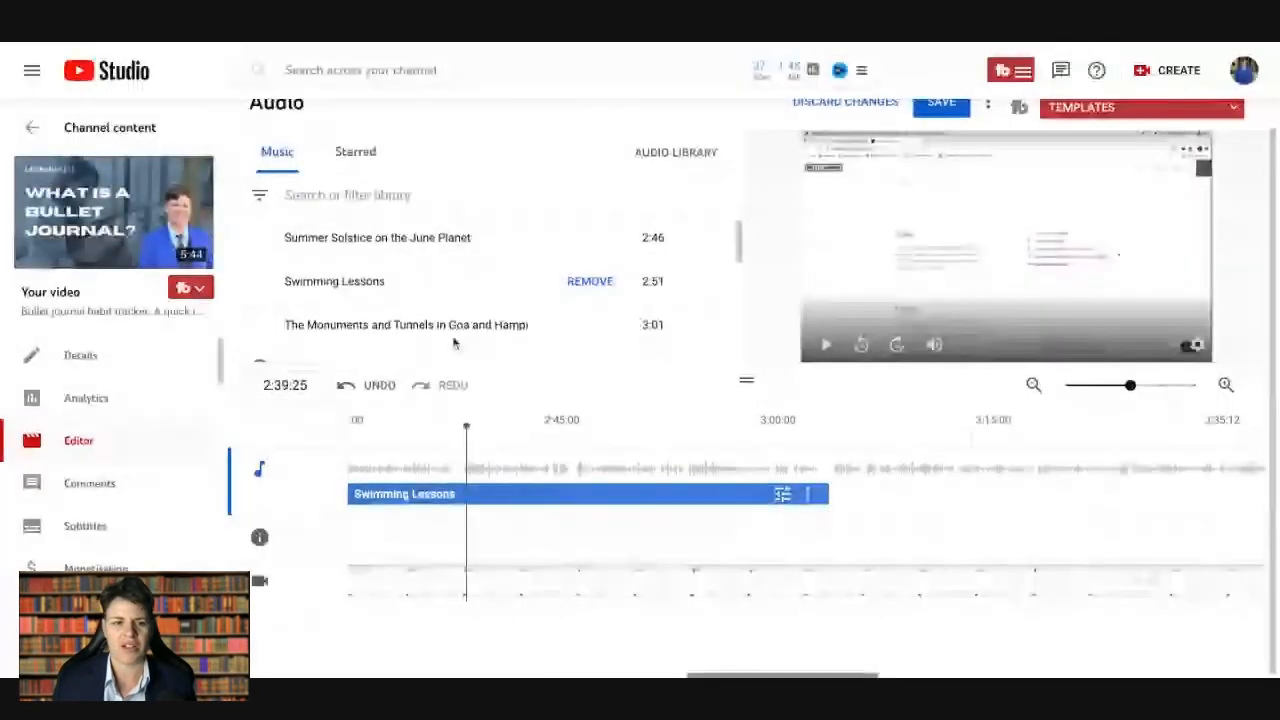
Add "The Monuments and Tunnels in Goa and Hampi" as a second music track and arrange it after Swimming Lessons on the full timeline
scroll(452, 342, "down", 1)
scroll(451, 341, "up", 1)
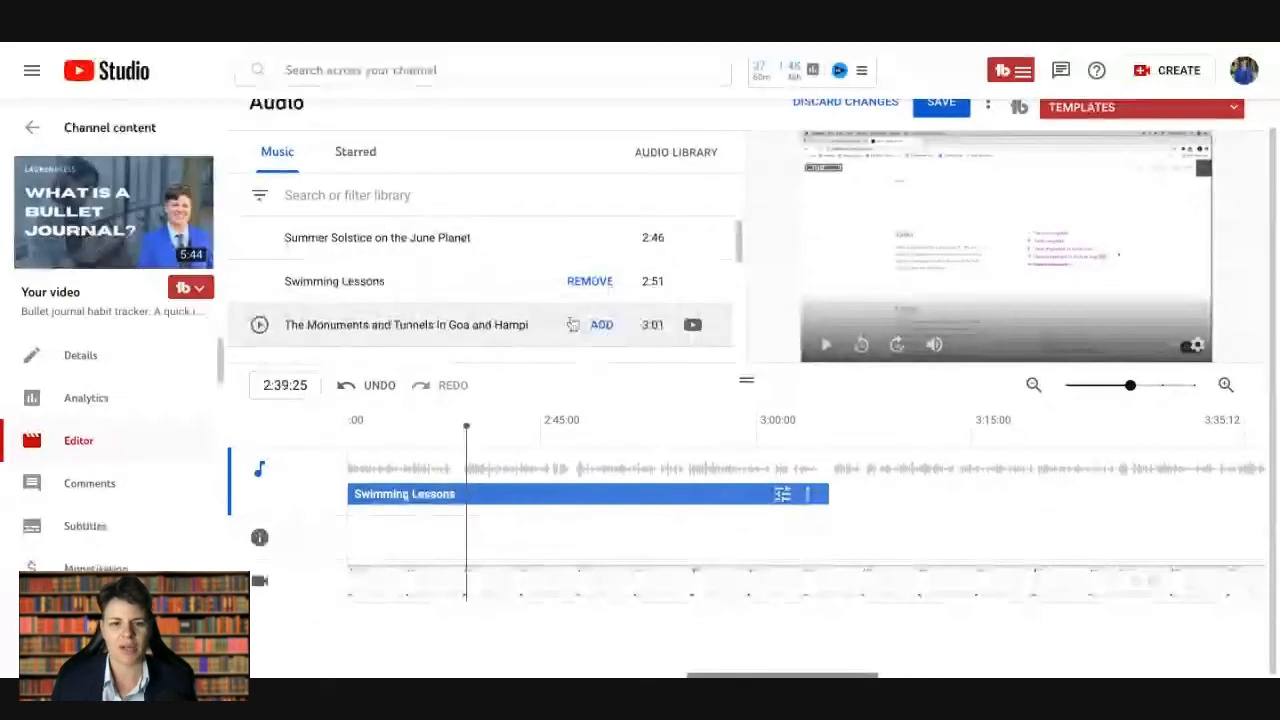
left_click(573, 324)
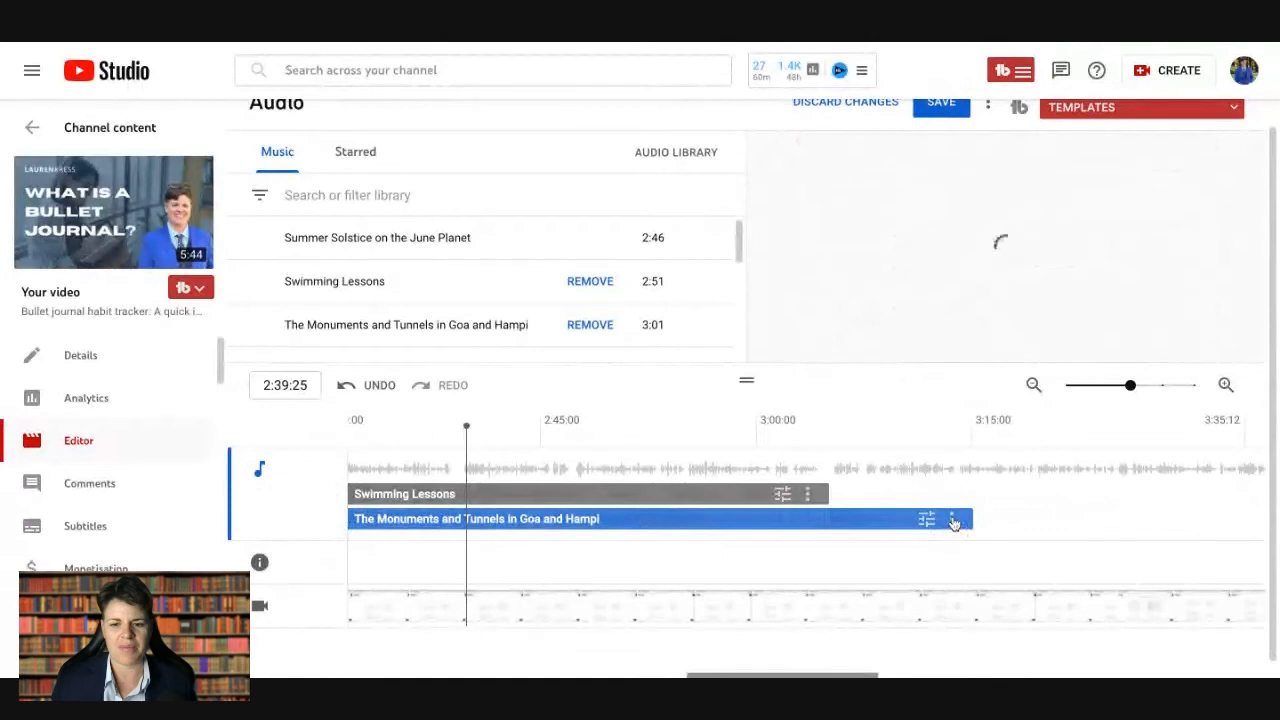
left_click(1033, 386)
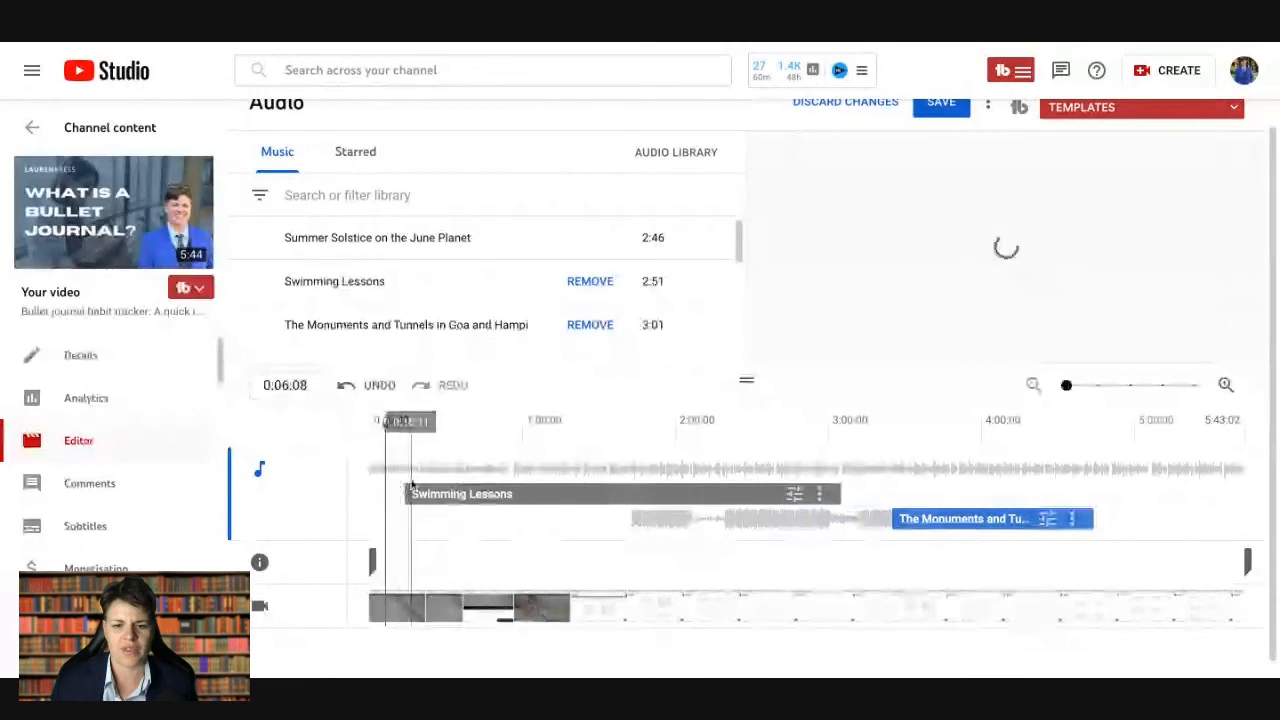
left_click(790, 420)
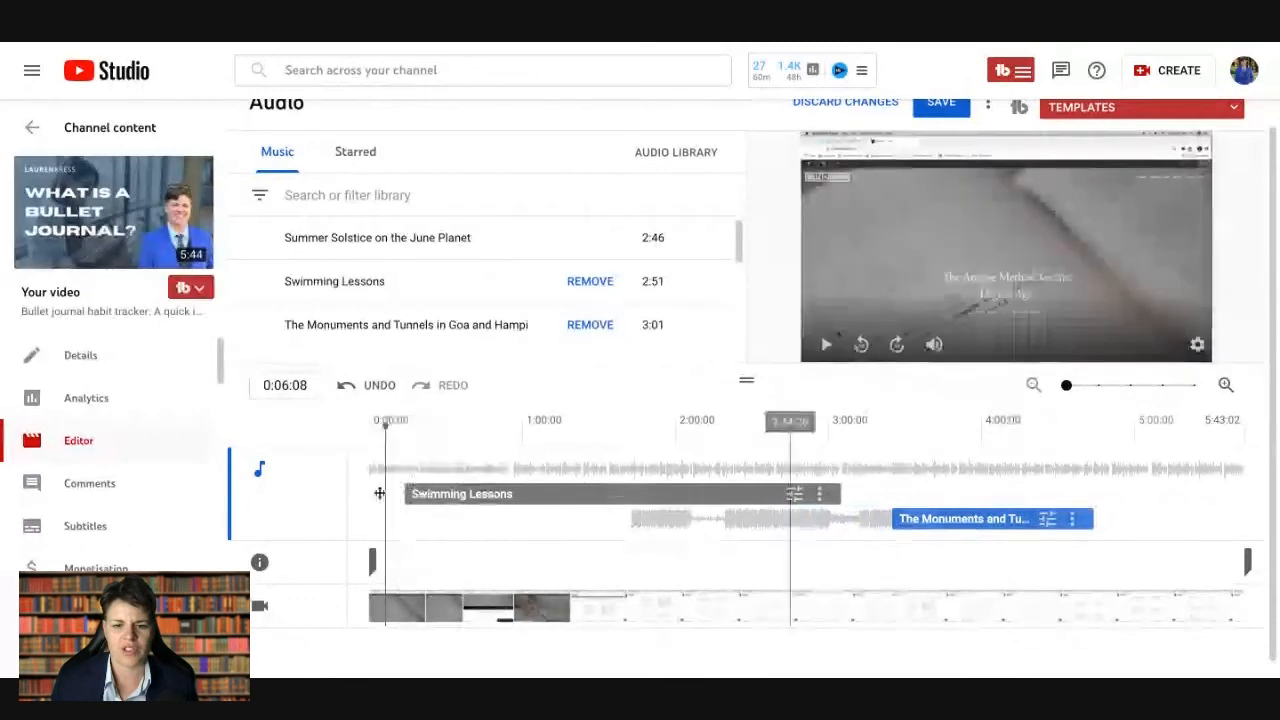
left_click(384, 485)
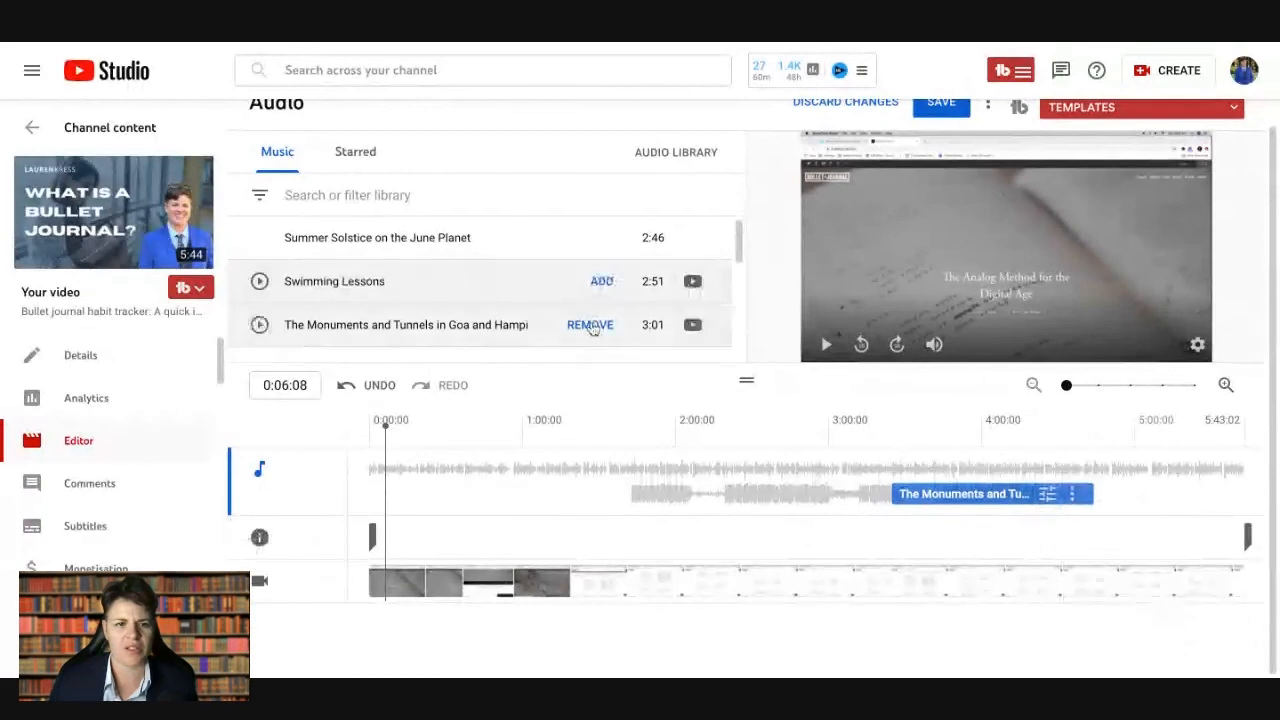
Remove both added music tracks from the video
left_click(592, 326)
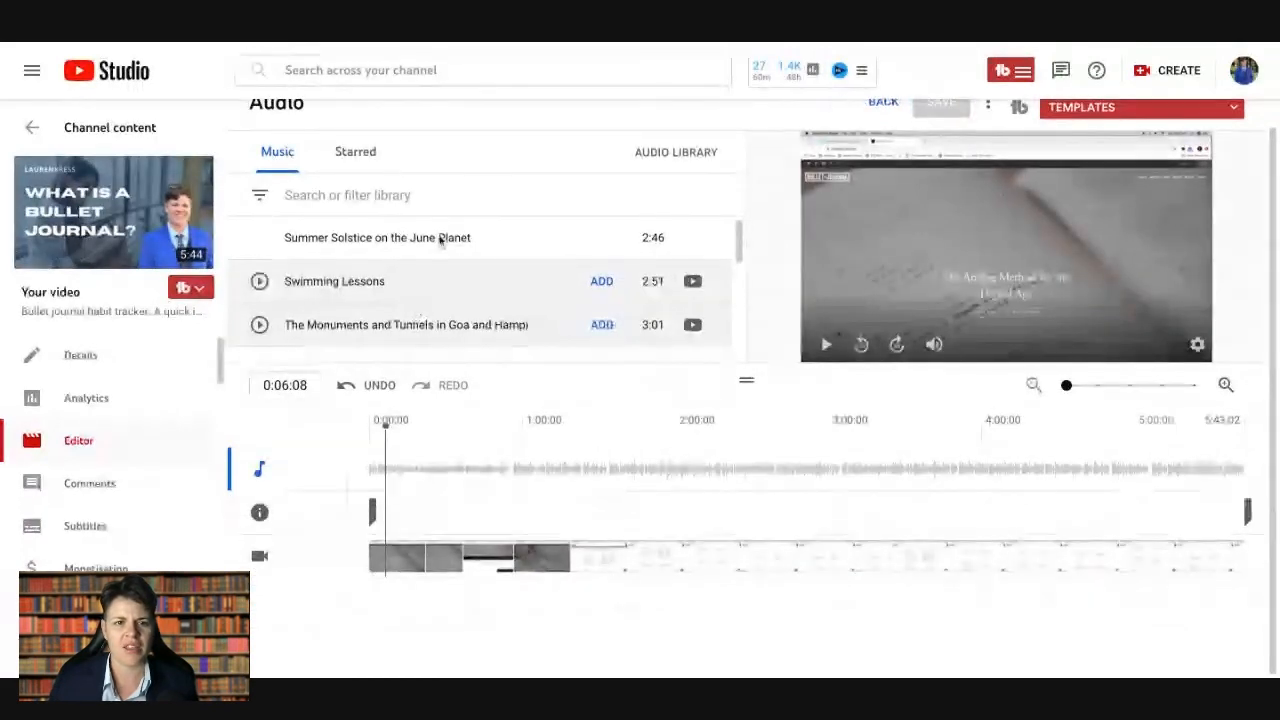
scroll(445, 230, "up", 1)
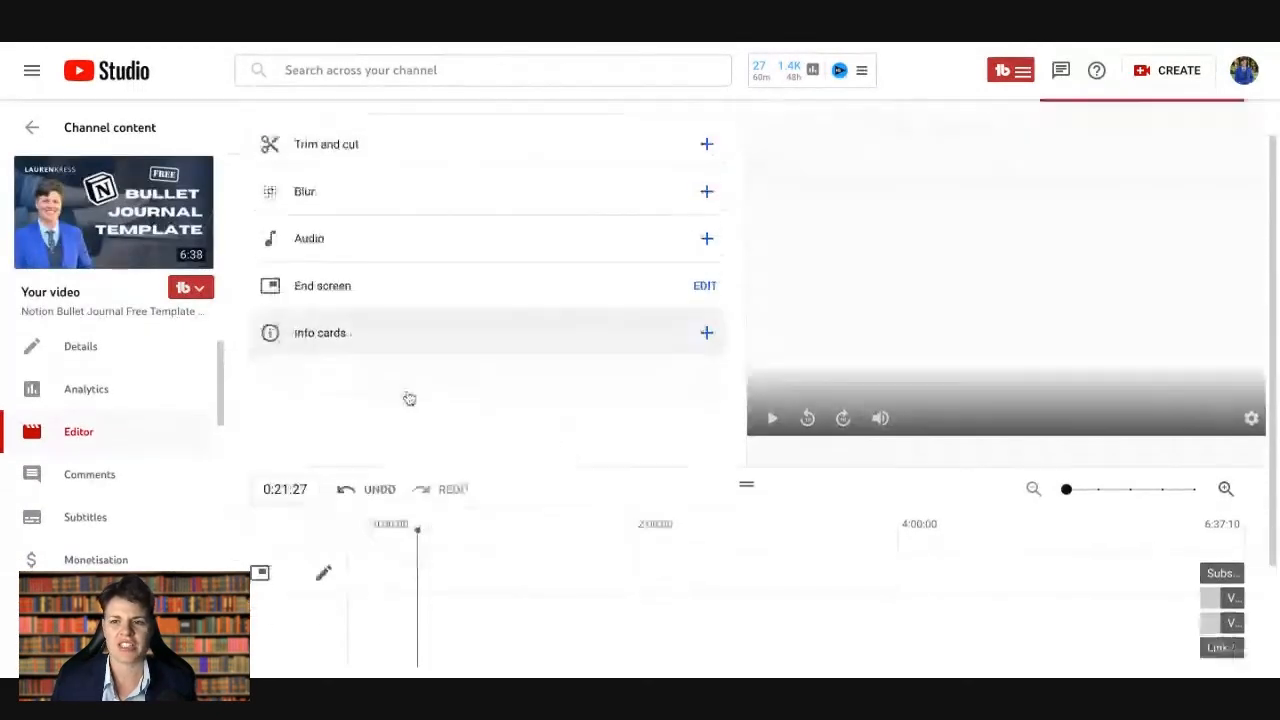
scroll(409, 399, "down", 2)
scroll(283, 272, "up", 3)
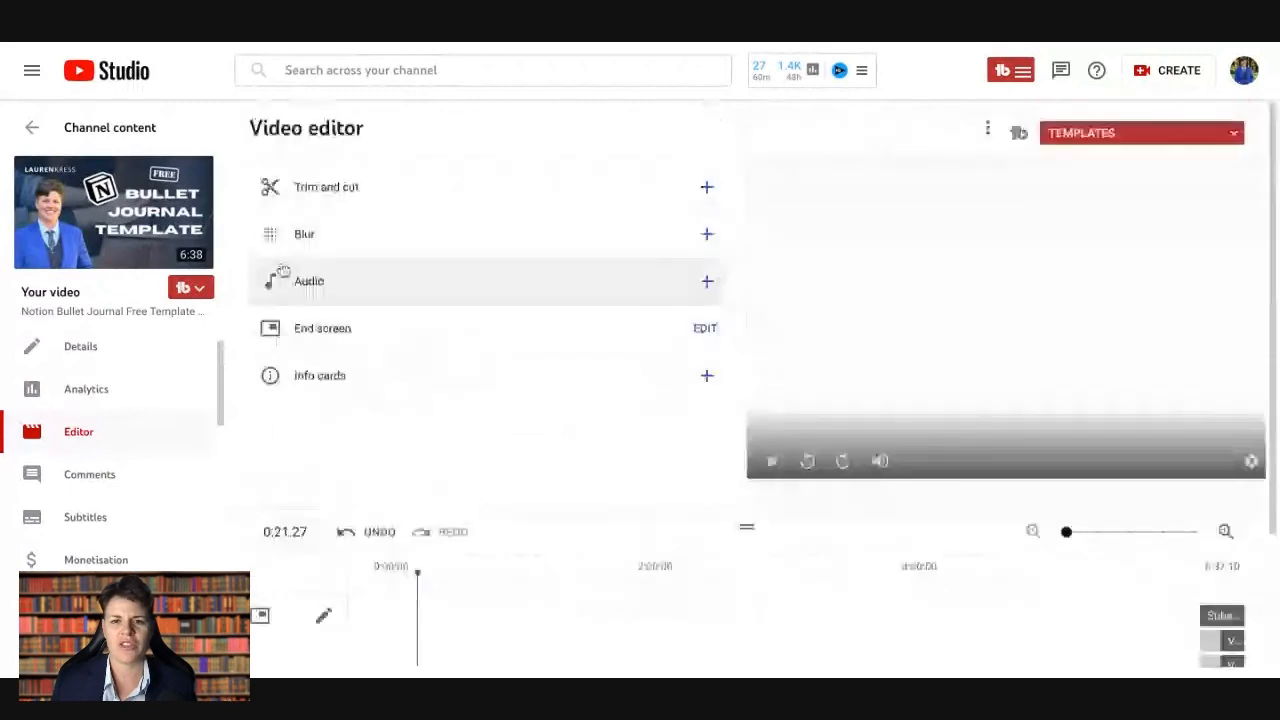